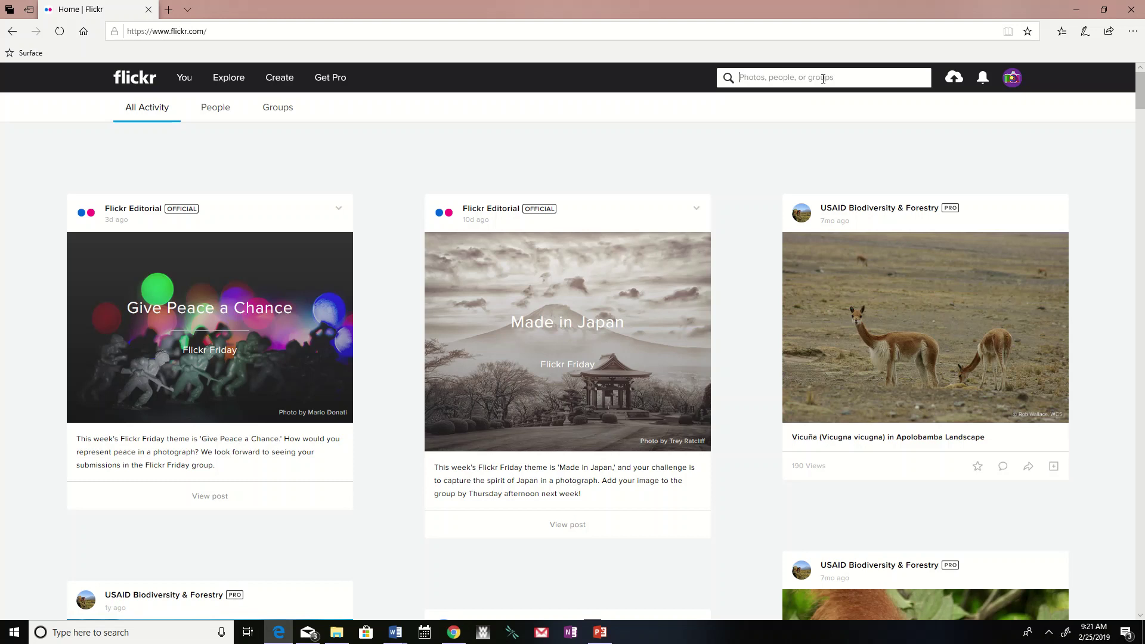
Search Flickr photos for "shark" and limit the results to the "All creative commons" license.
text(shark)
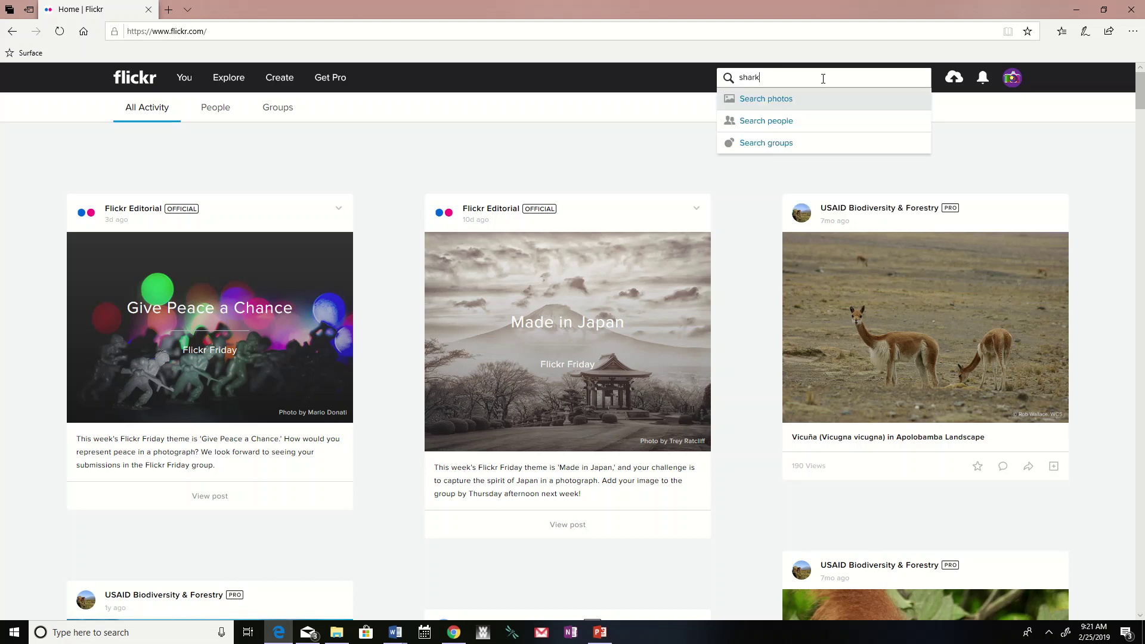
click(787, 100)
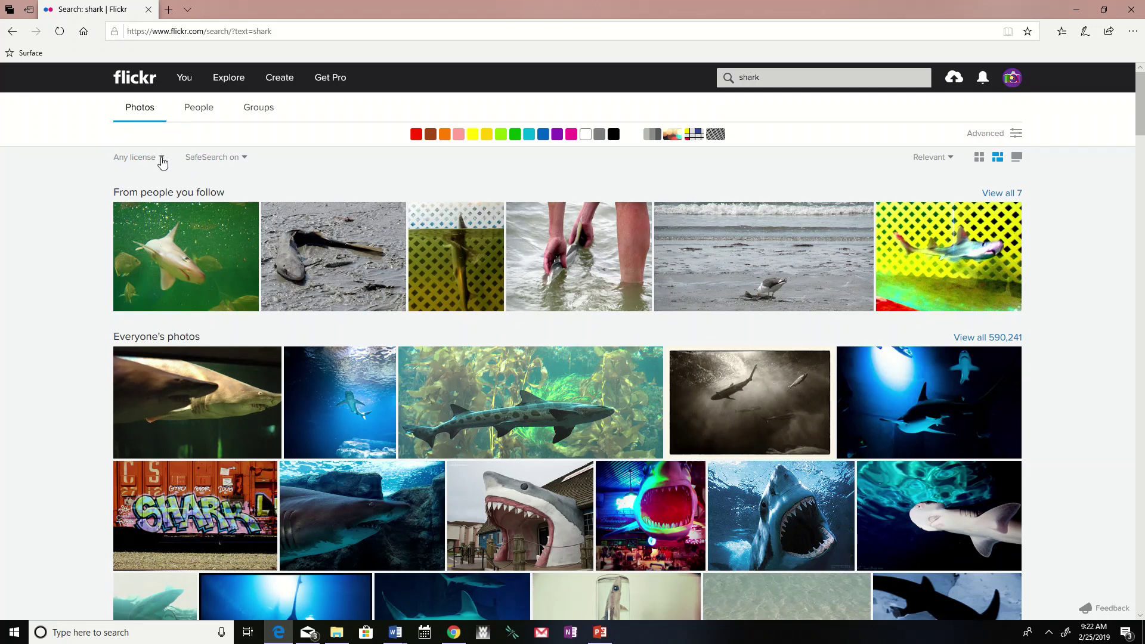
click(162, 161)
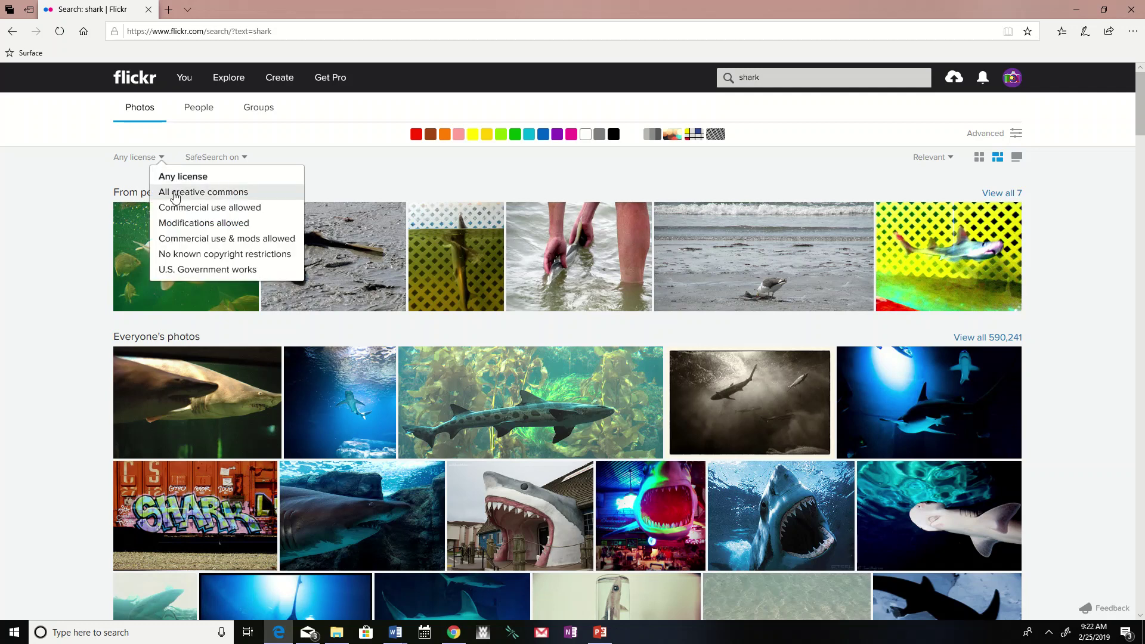
click(175, 193)
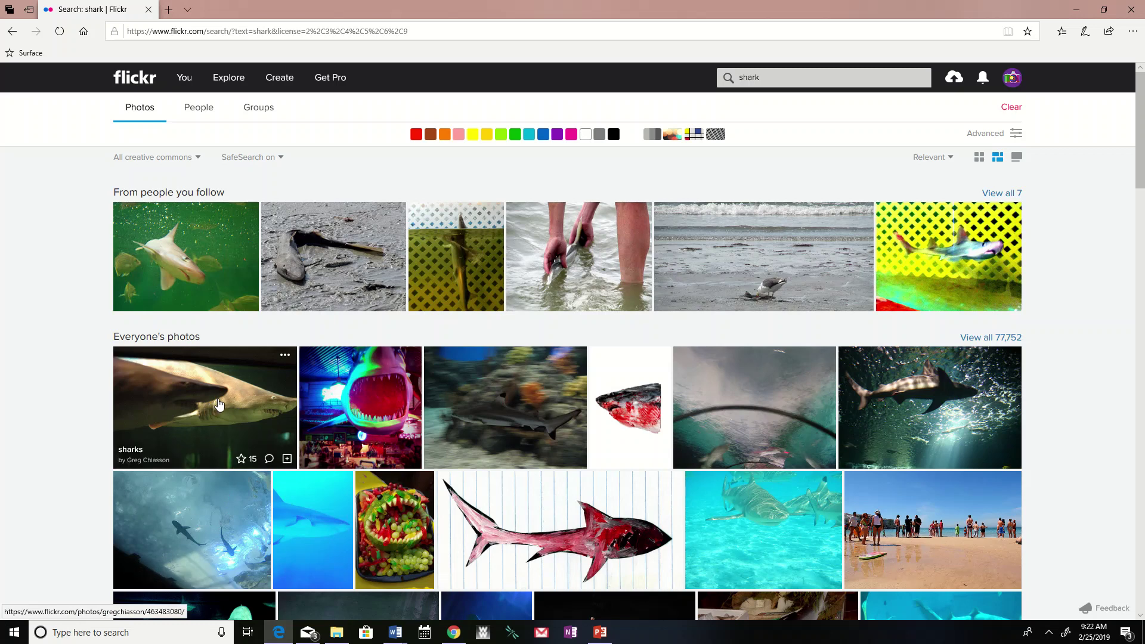
Open the first photo under Everyone's photos and review the full license deed behind its "Some rights reserved" notice.
click(220, 405)
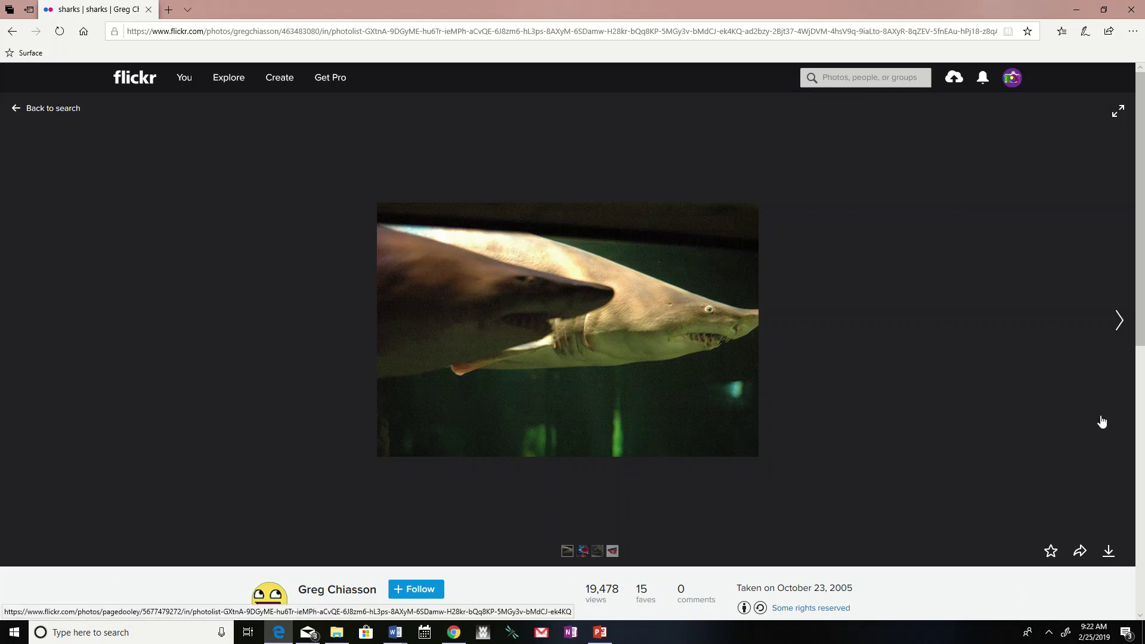
drag(1139, 298, 1135, 410)
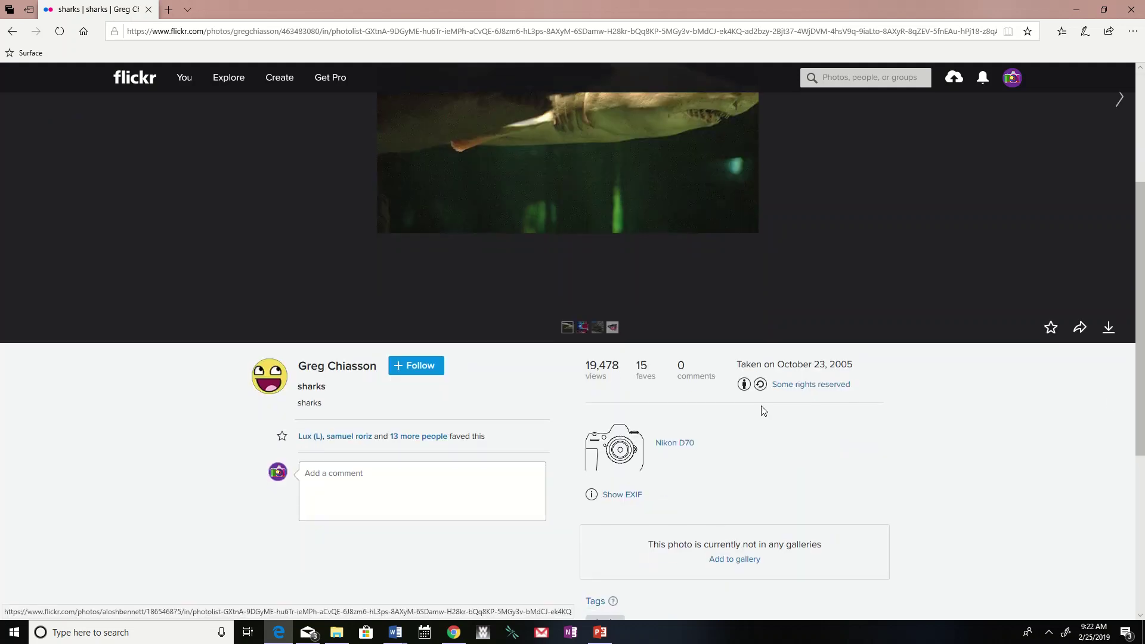
click(797, 386)
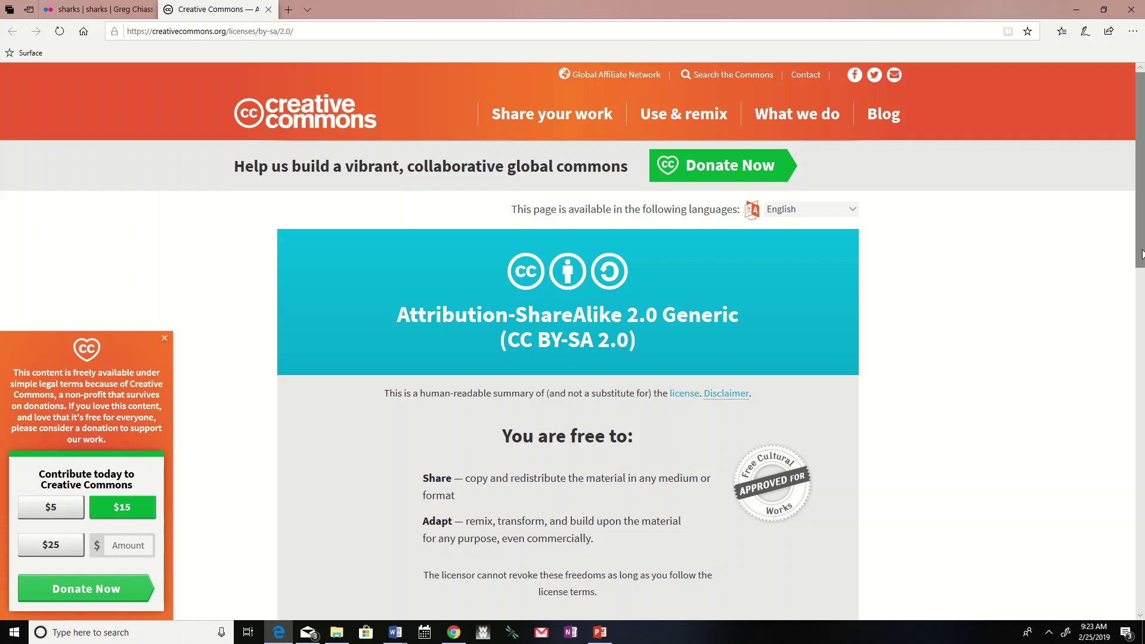
scroll(1141, 251, down, 3)
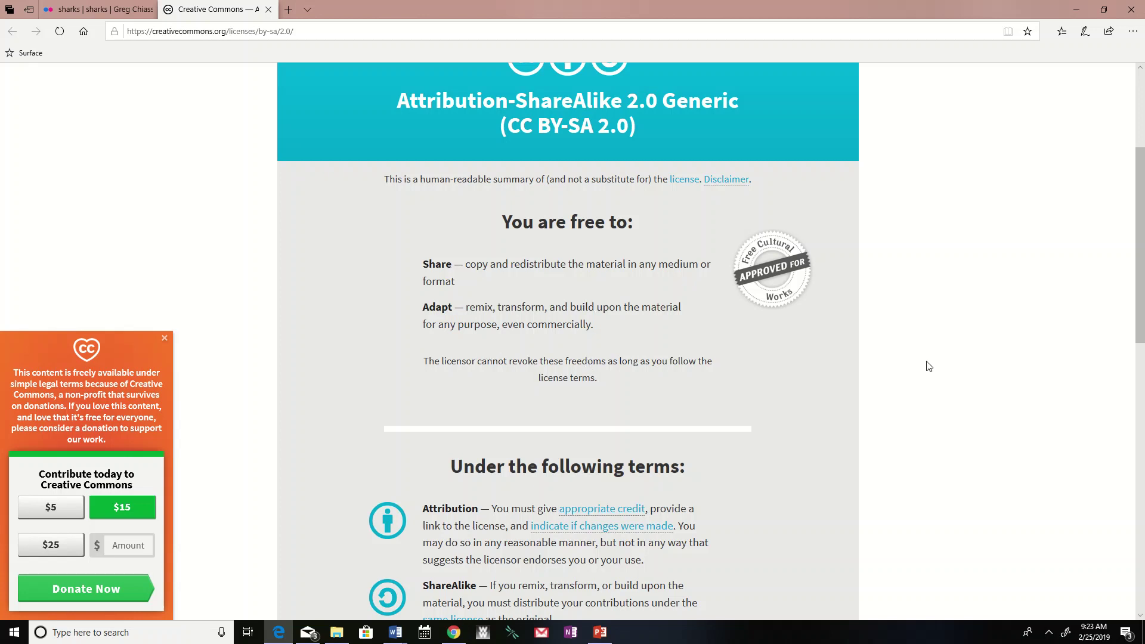
drag(1142, 270, 1140, 360)
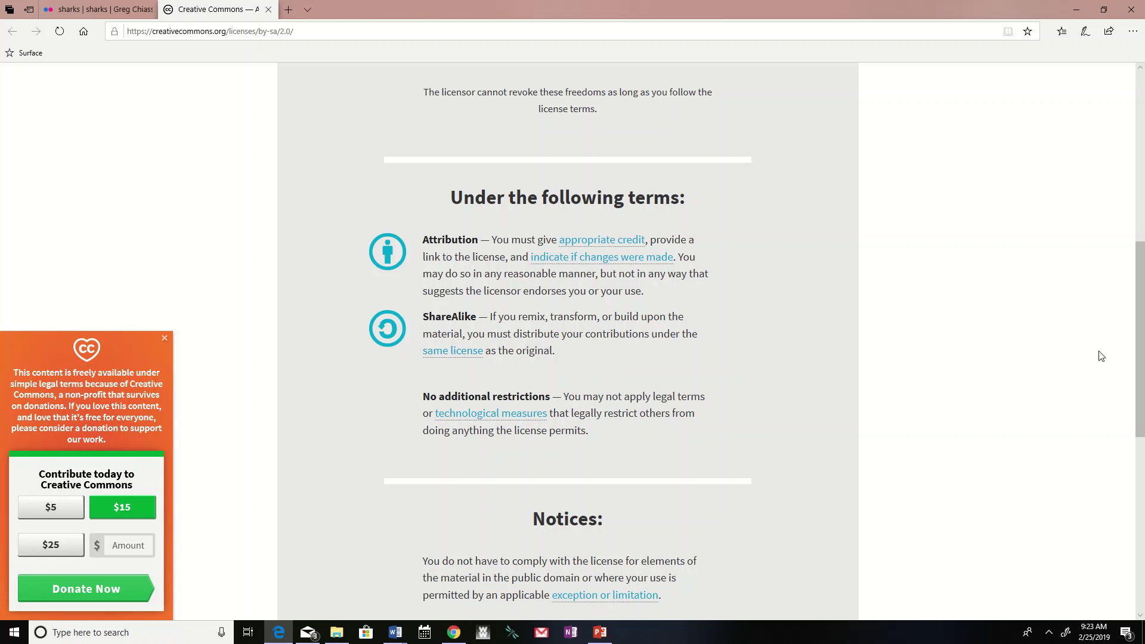
drag(1140, 376, 1141, 111)
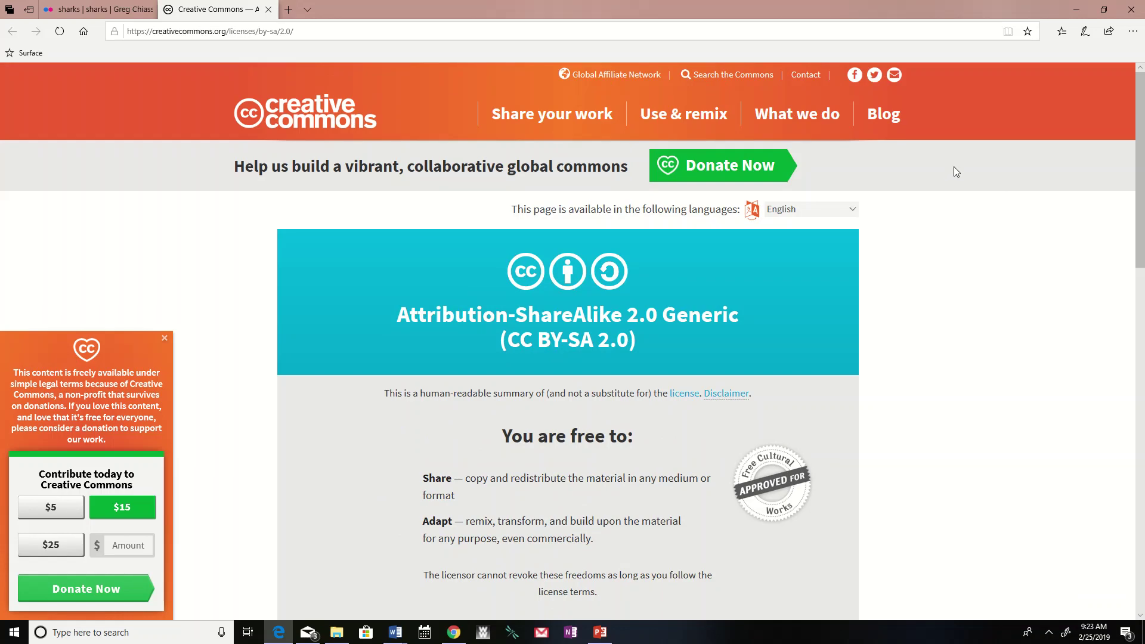
Return to the Flickr photo page, download the photo in Medium (640 × 426) size and open the file.
click(85, 10)
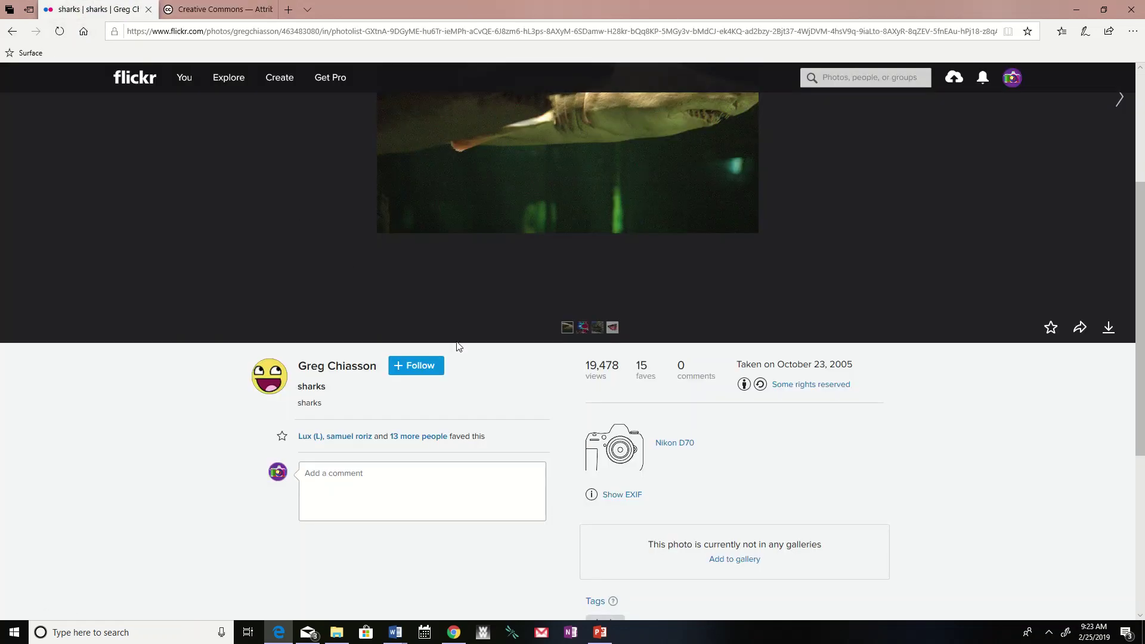
click(1109, 328)
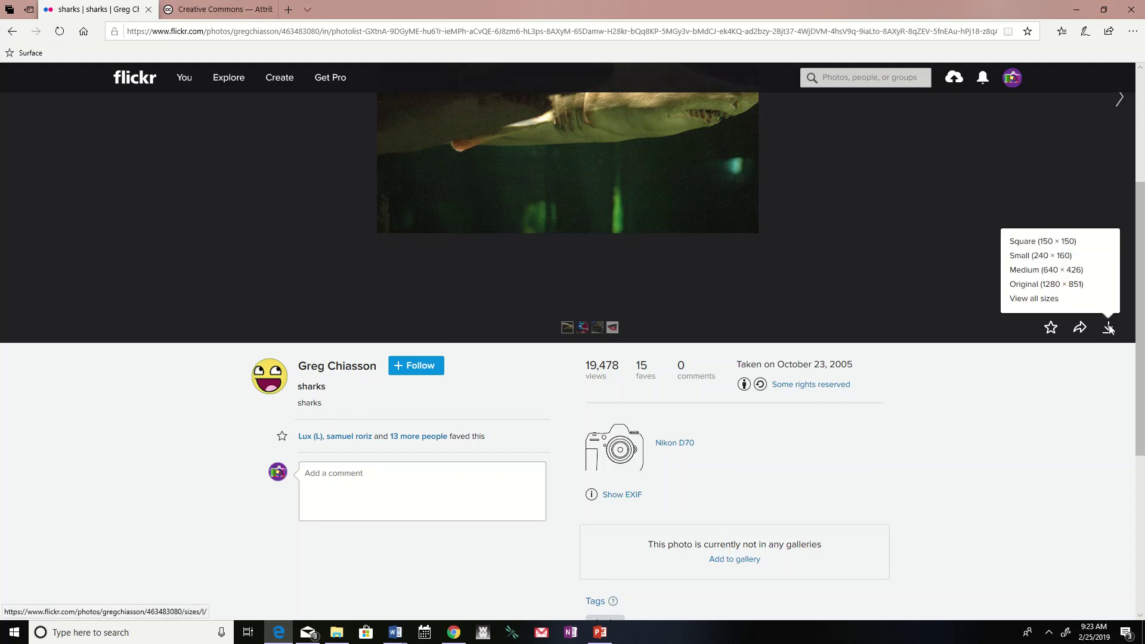
click(1050, 271)
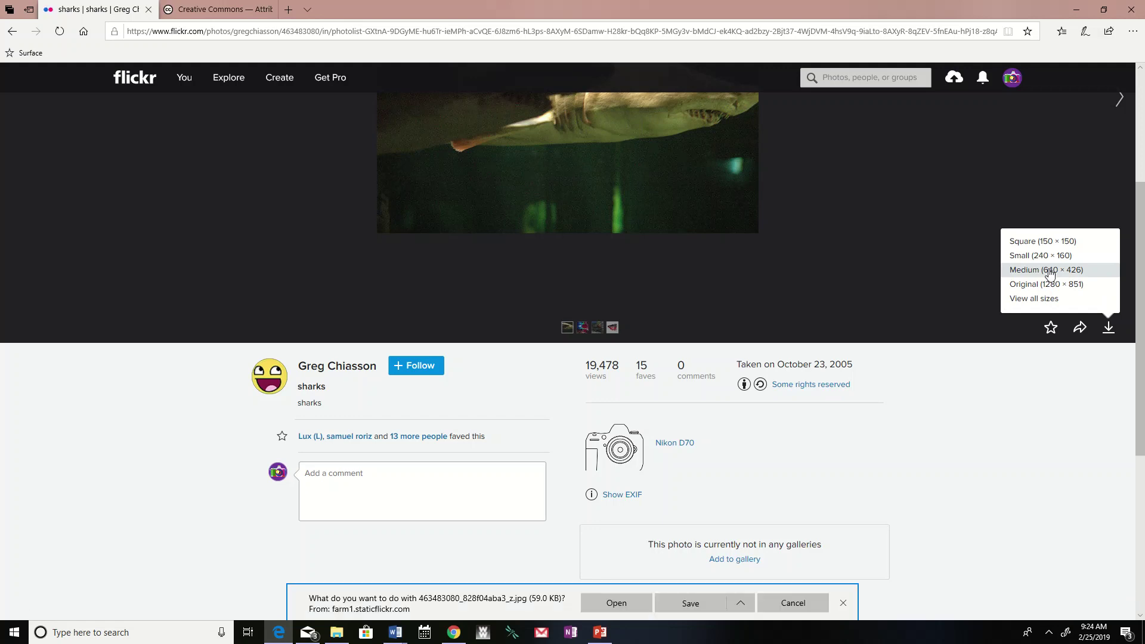
click(624, 606)
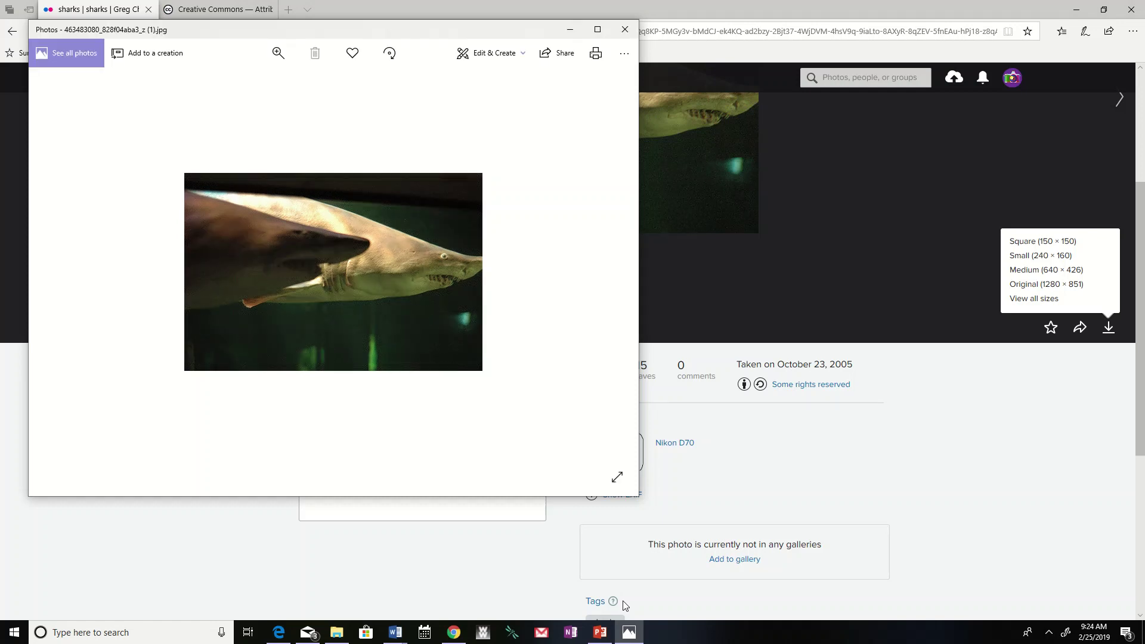
Save a JPG copy of the opened photo as "two sharks" in the pix folder and close the photo viewer.
right_click(443, 307)
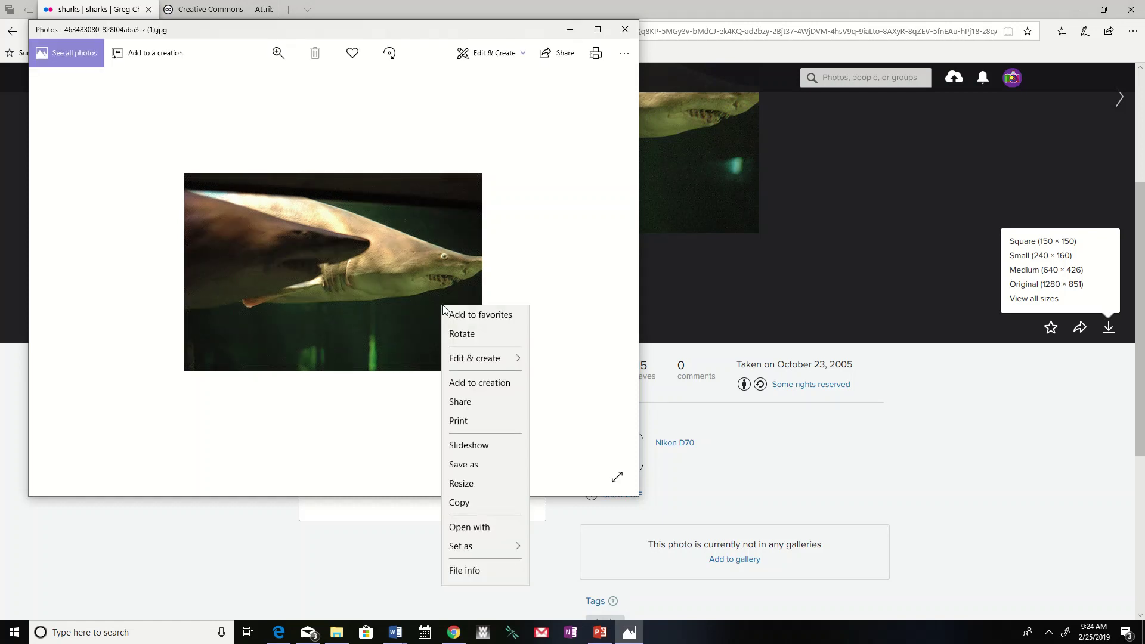
click(471, 471)
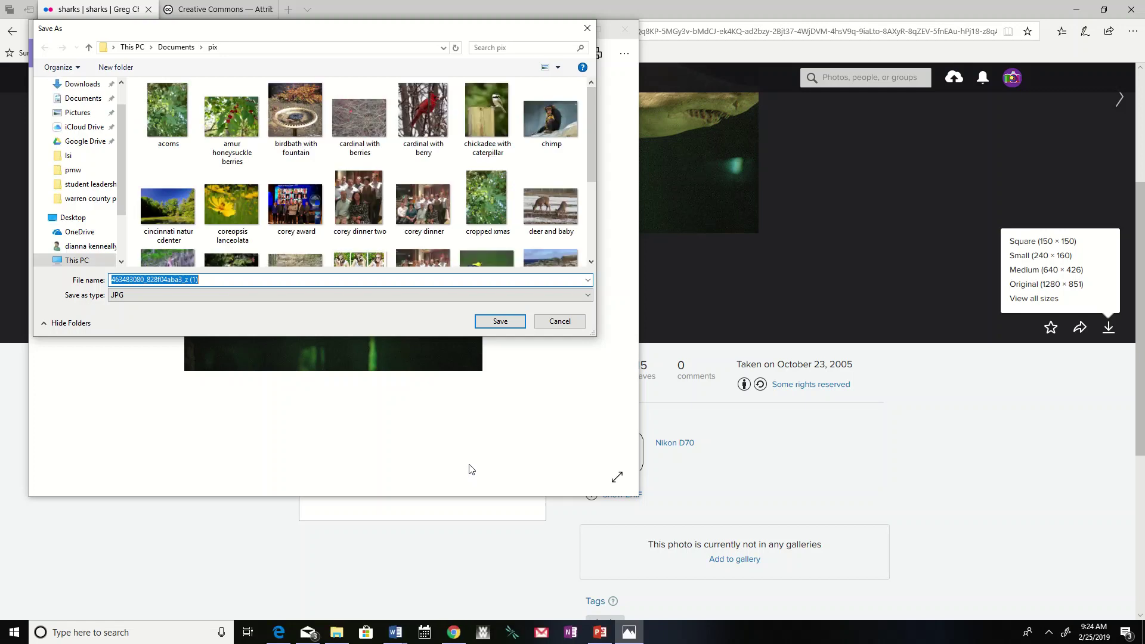
click(215, 280)
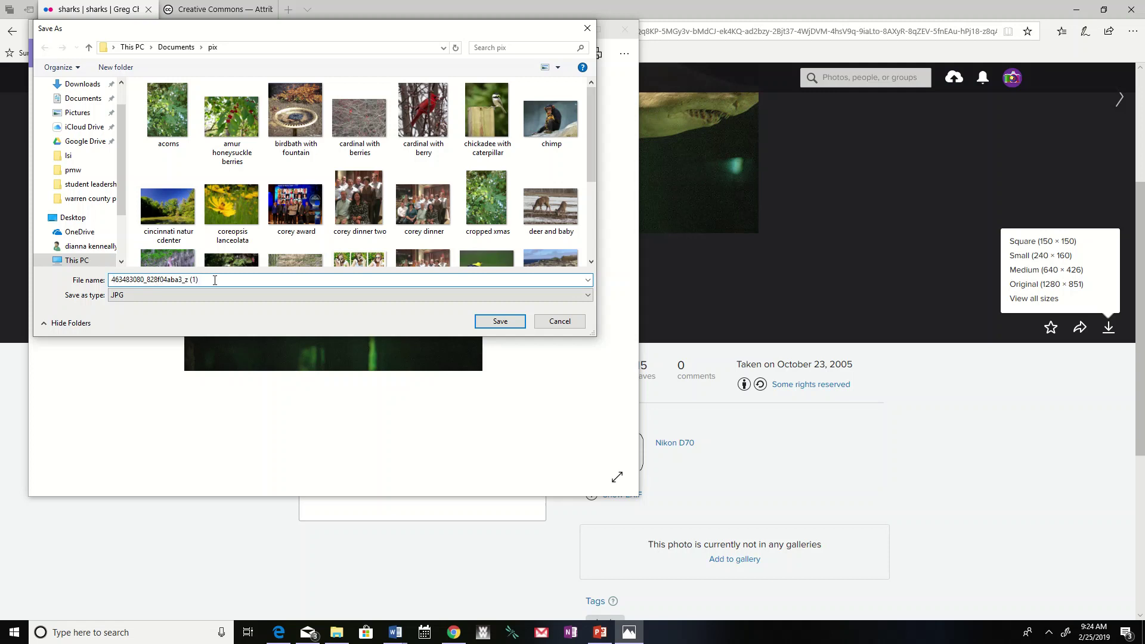
key(ctrl+a)
text(two sharks)
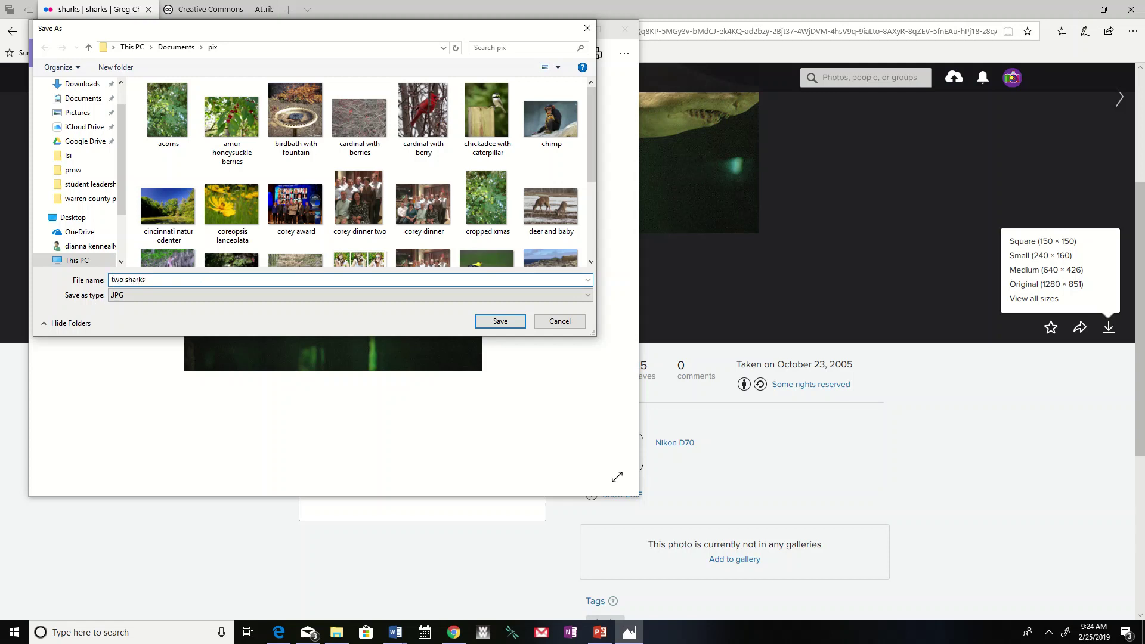
click(517, 322)
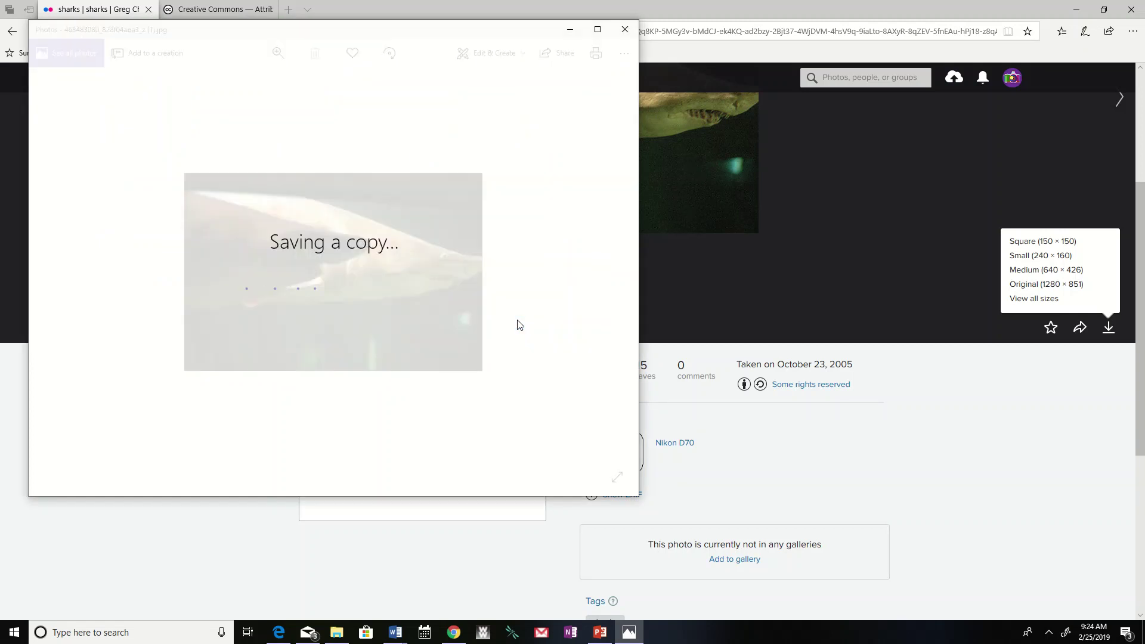
click(625, 31)
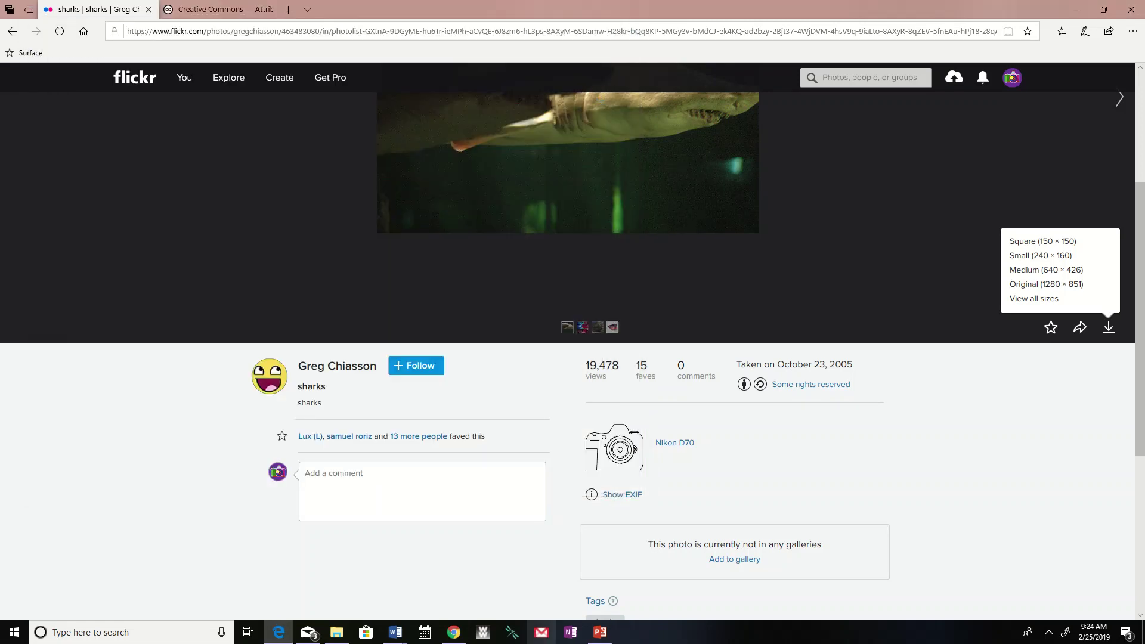
Switch to PowerPoint and examine the linked title, author and license in the ideal attribution on slide 3.
click(599, 633)
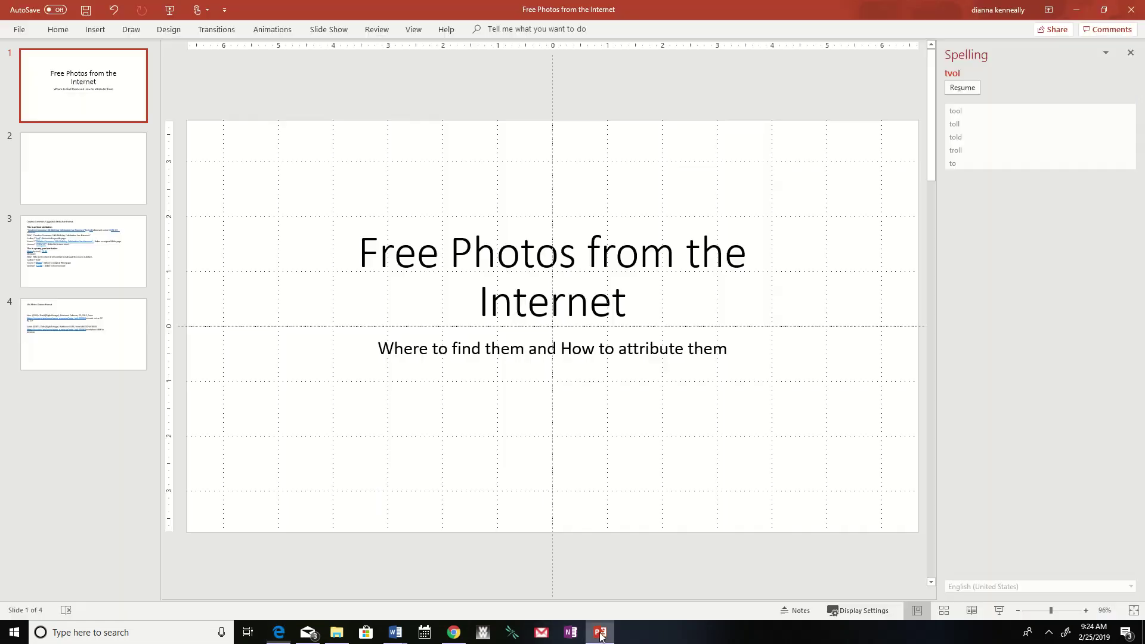
click(85, 258)
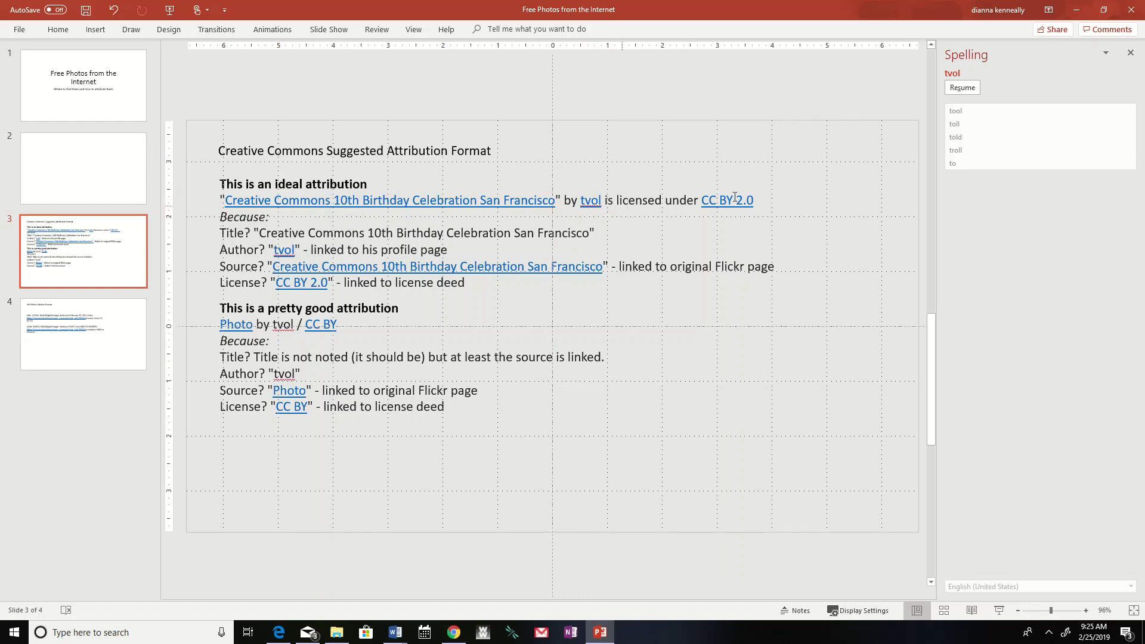
mouse_move(744, 200)
mouse_move(292, 204)
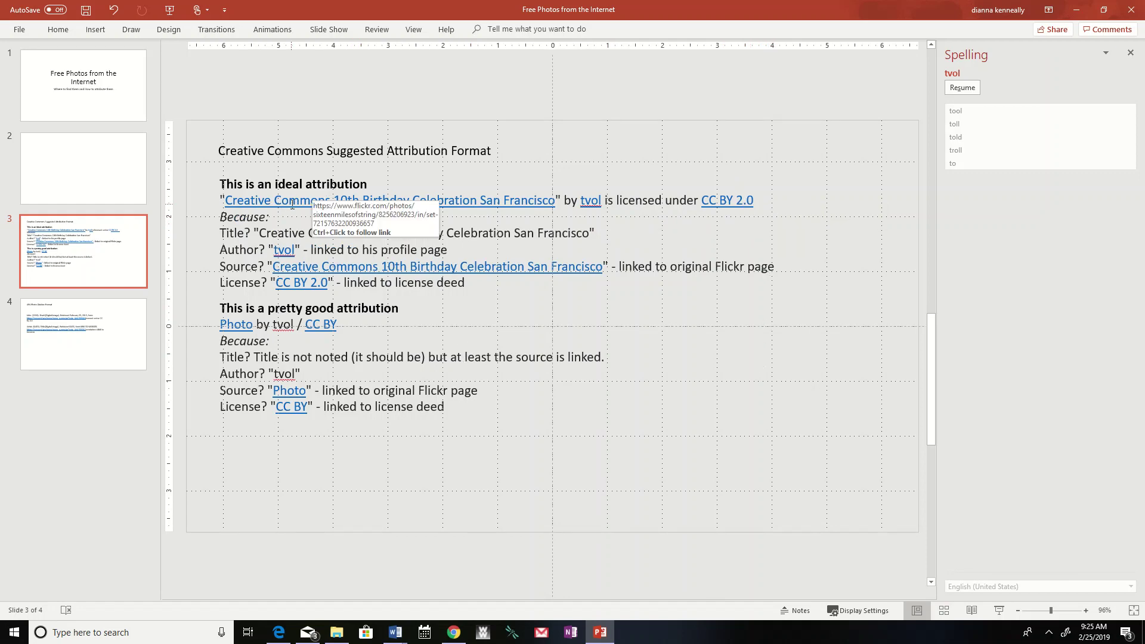
mouse_move(593, 204)
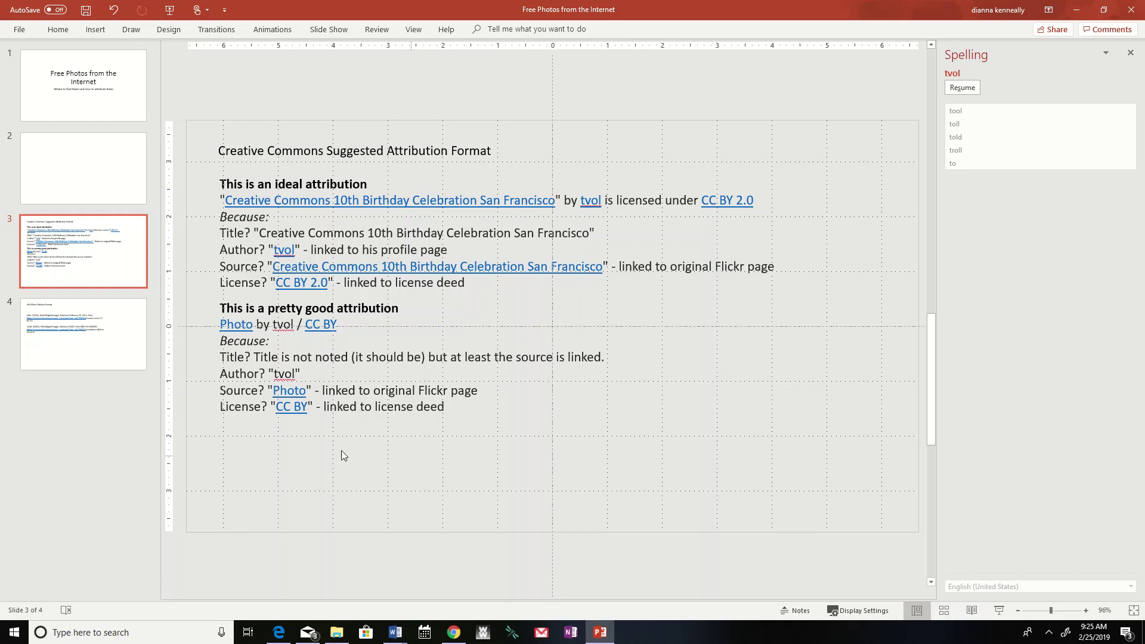
Draw an empty text box about 8 inches wide below the attribution examples on slide 3.
click(96, 29)
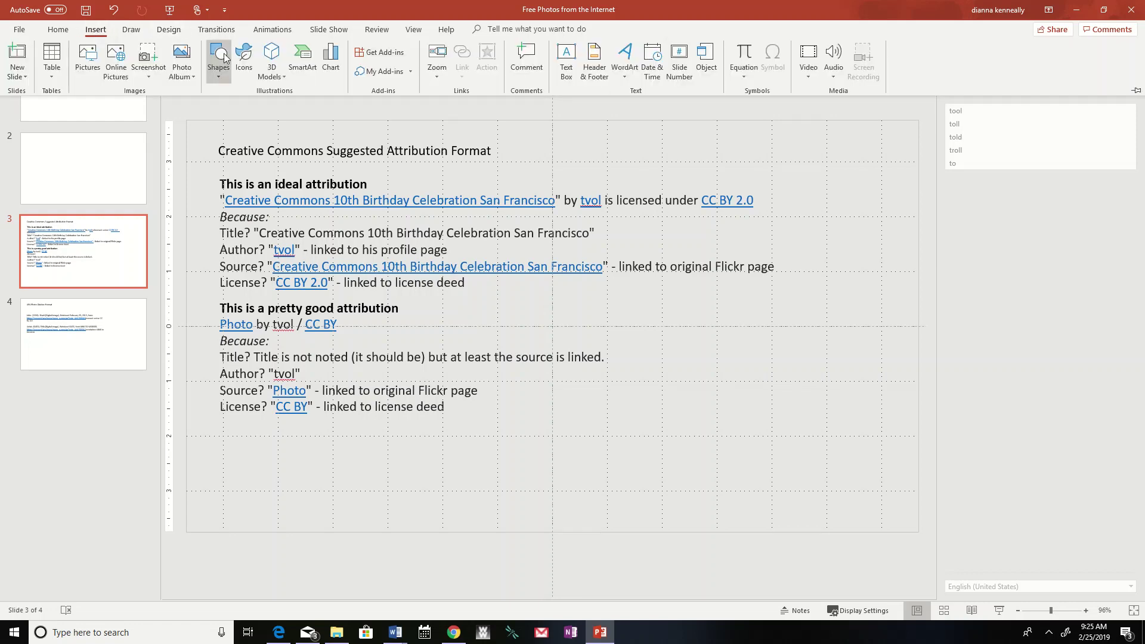
click(567, 62)
drag(227, 436, 674, 504)
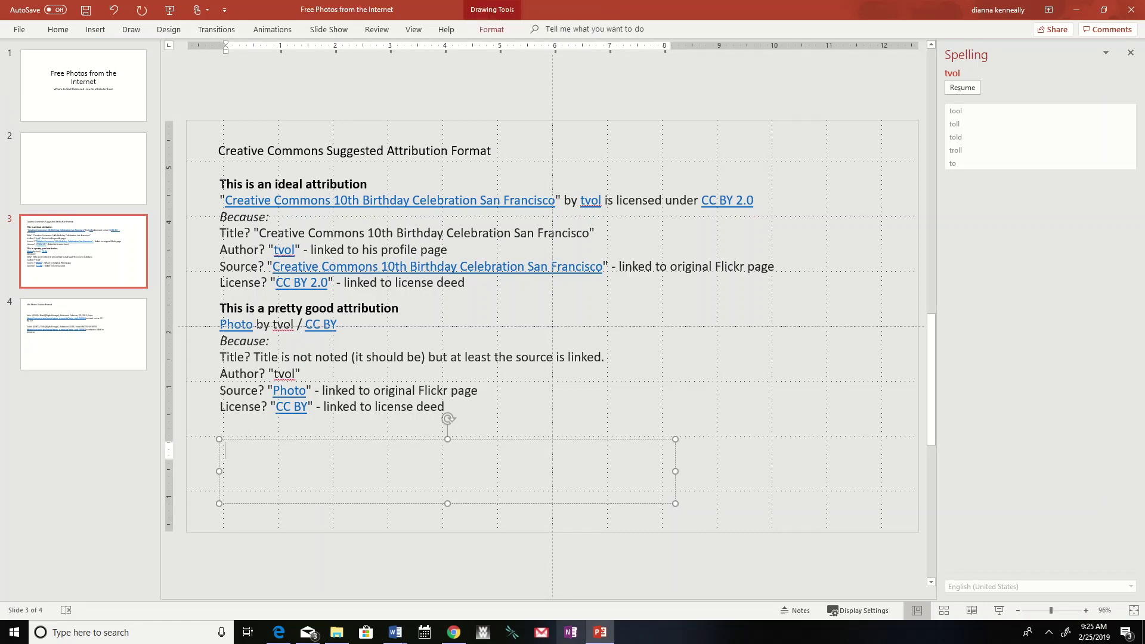
Switch to the Flickr shark photo page in Edge and copy its web address.
click(454, 632)
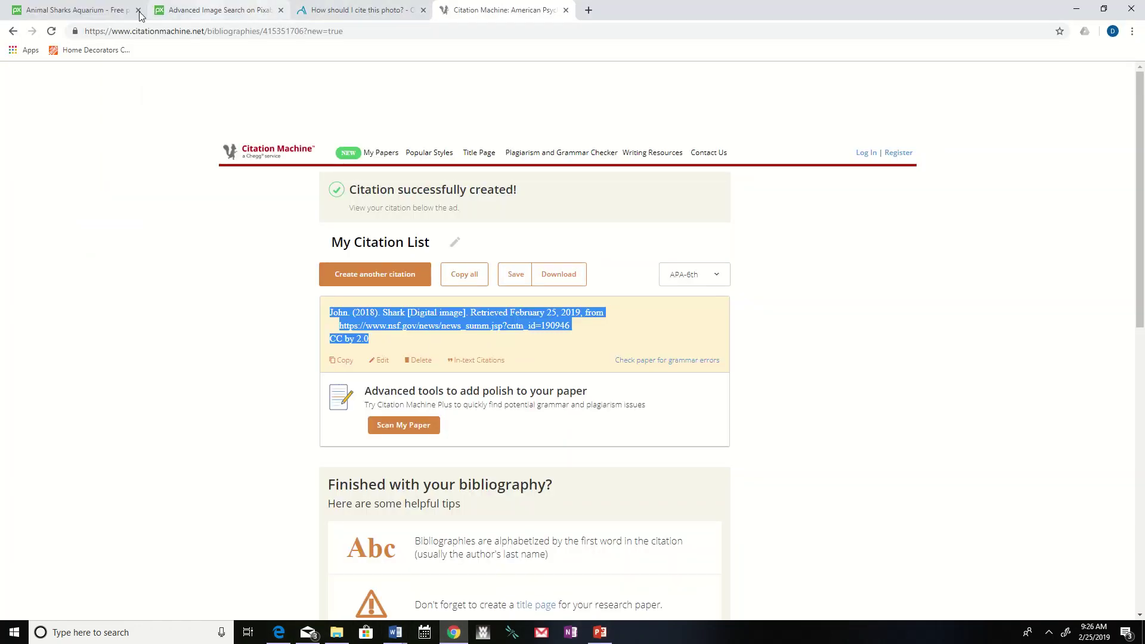
click(278, 631)
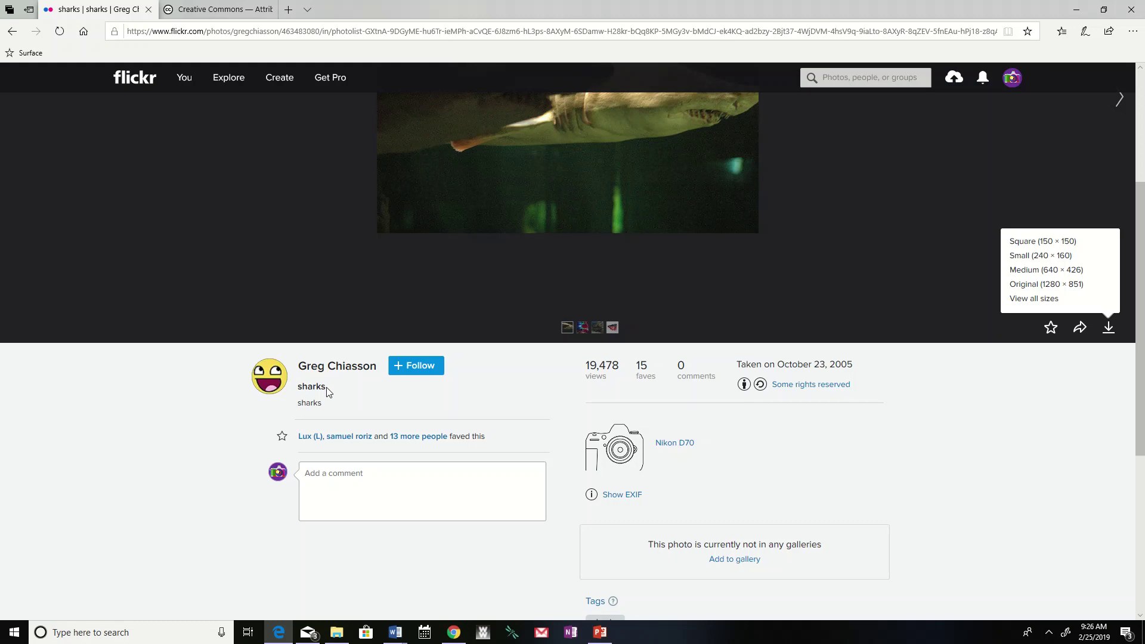
click(234, 30)
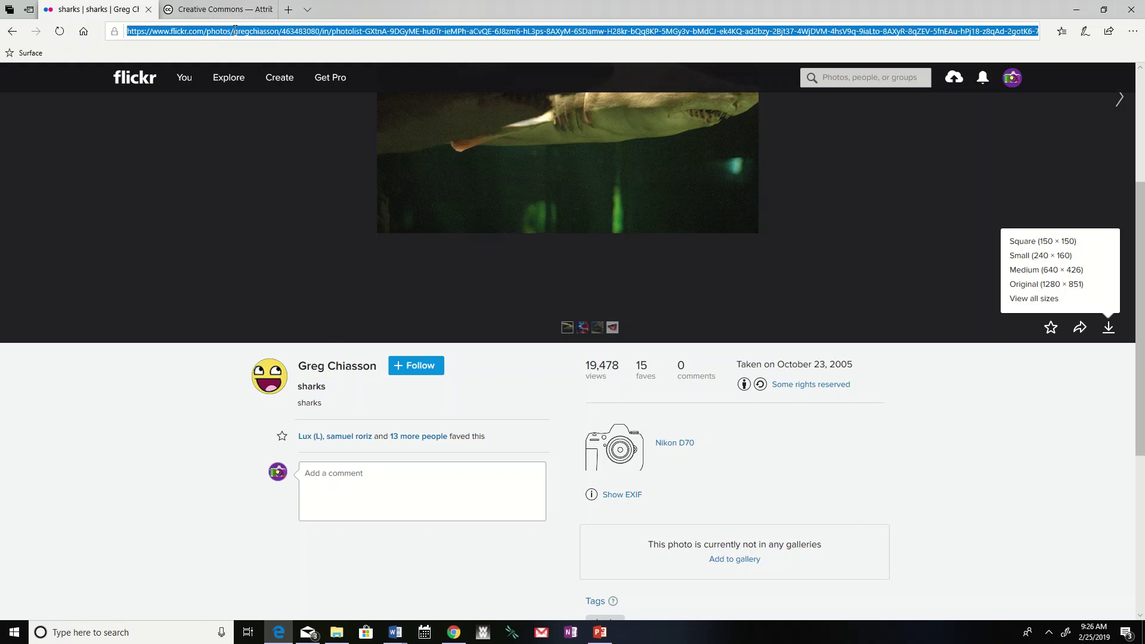
right_click(235, 30)
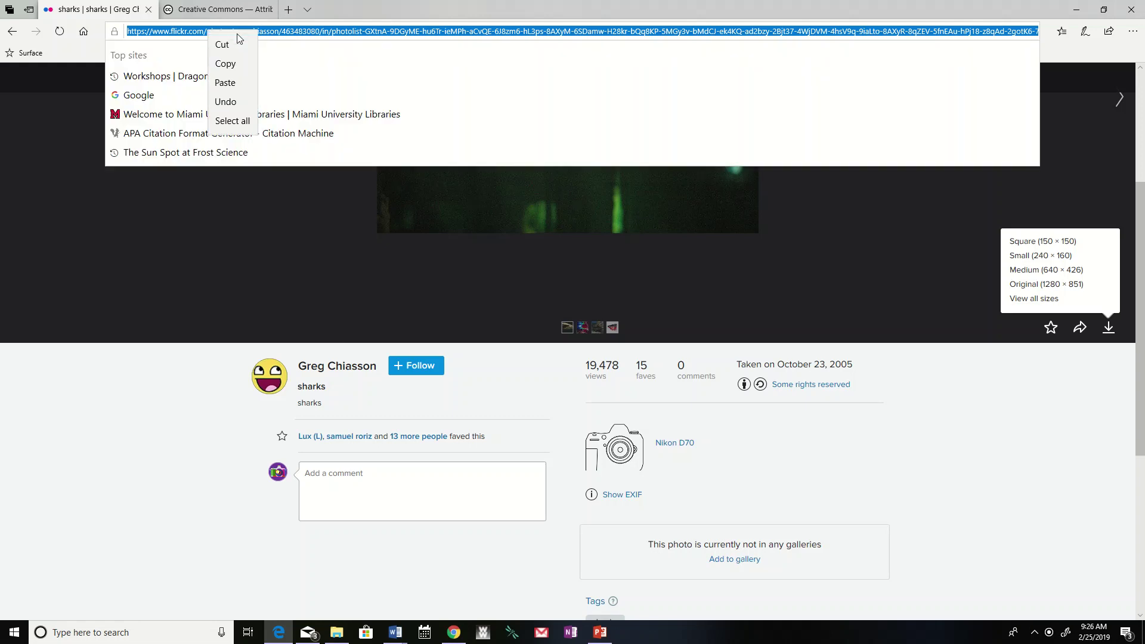
click(226, 64)
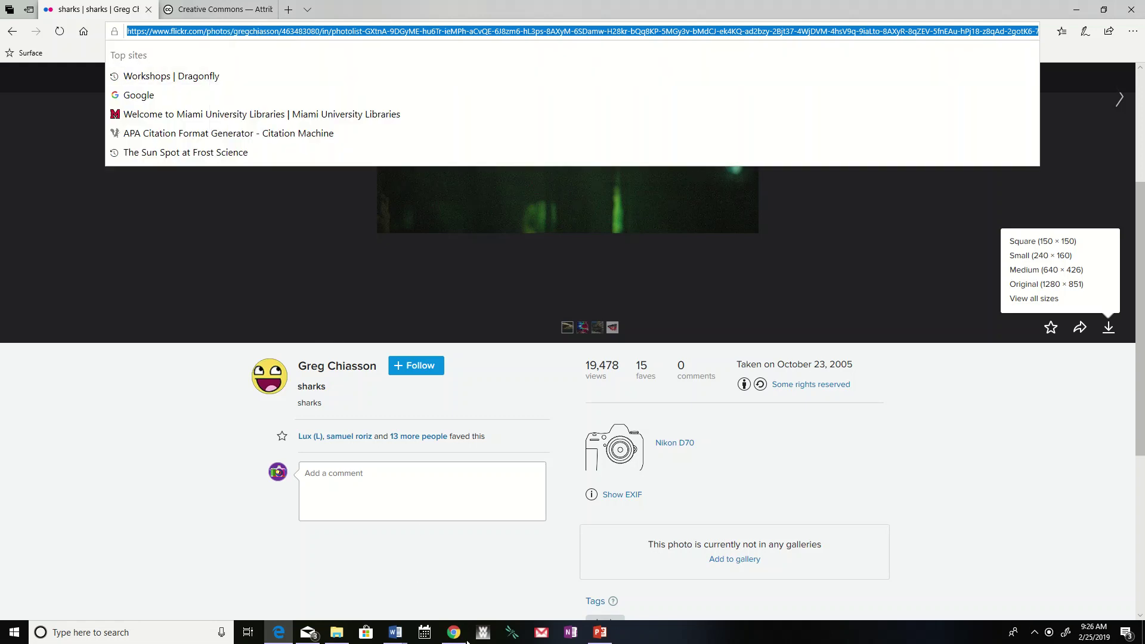
Switch to PowerPoint and insert a hyperlink to the copied Flickr address in the empty text box, displayed as "sharks" in quotation marks.
click(600, 632)
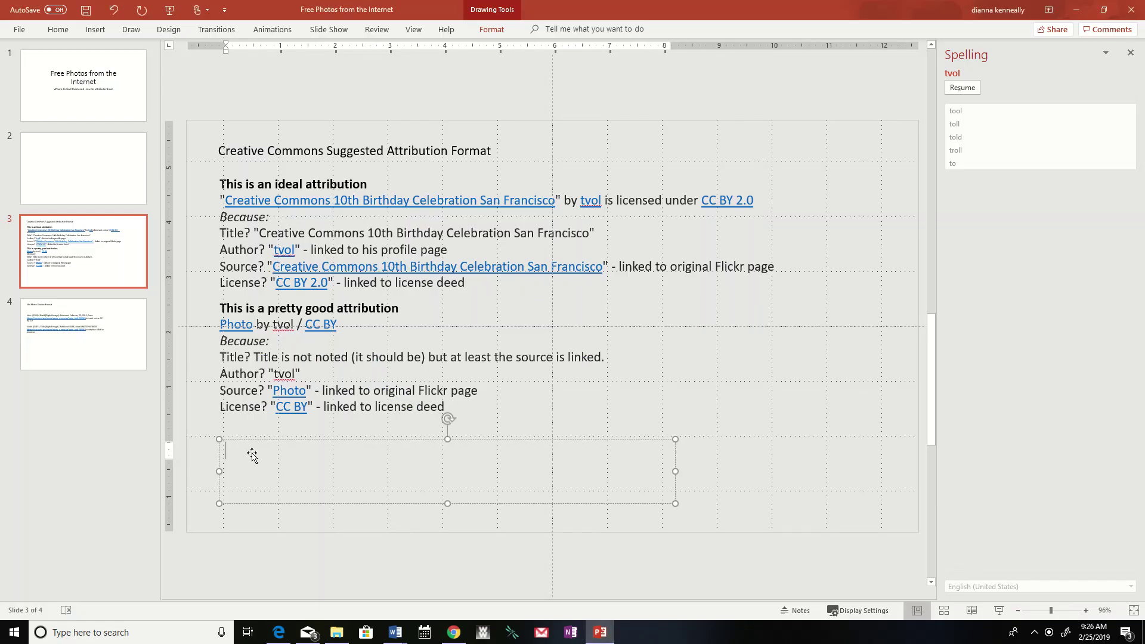
click(95, 31)
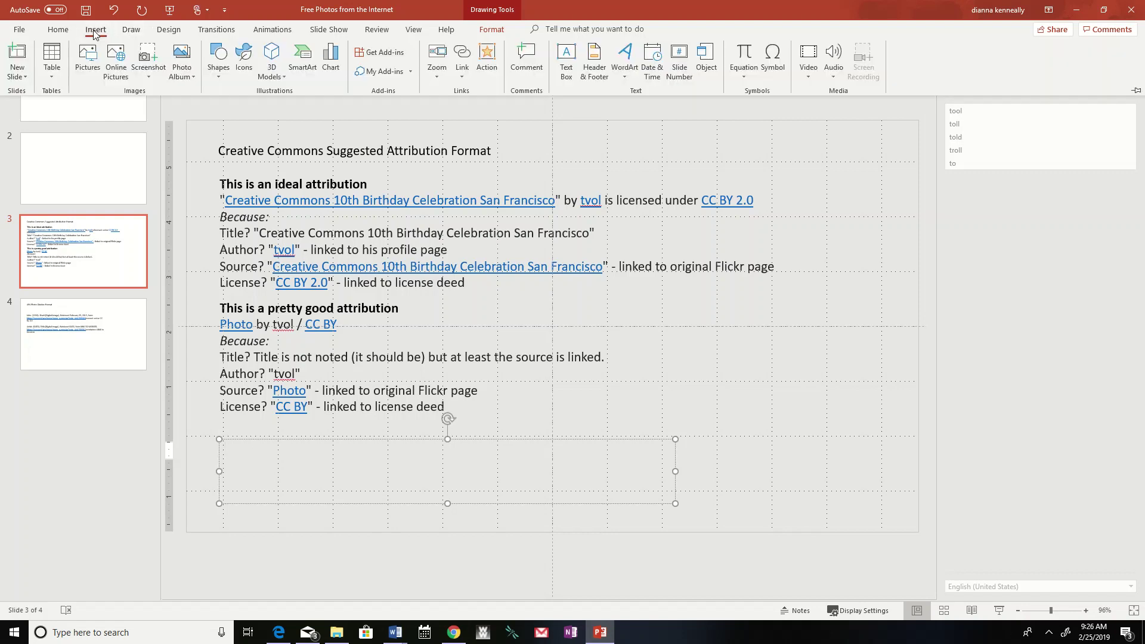
click(463, 53)
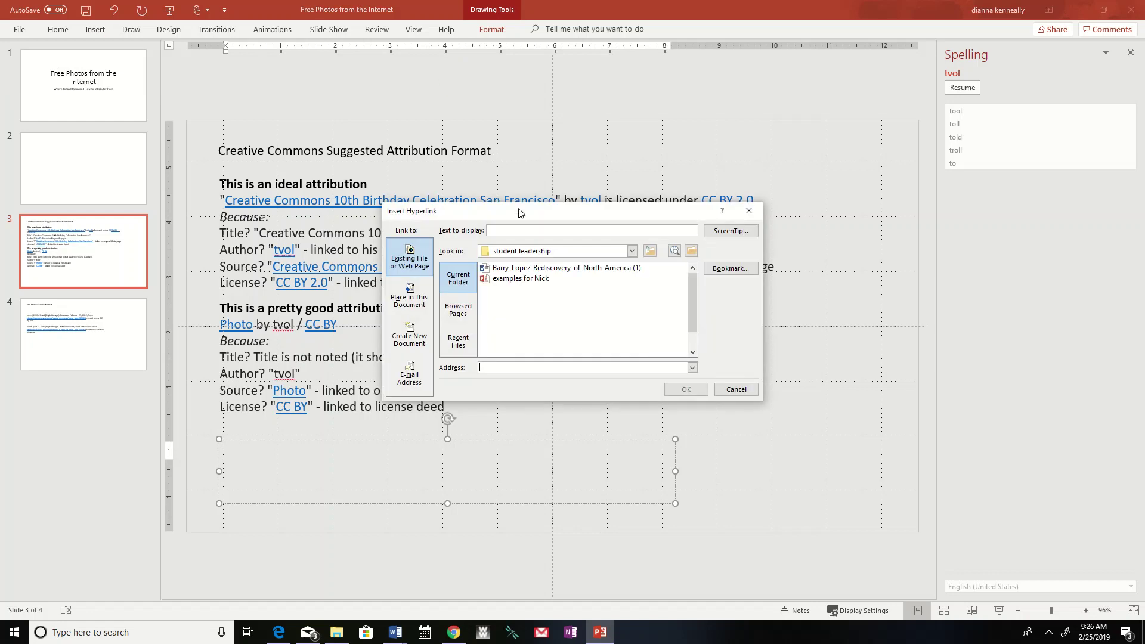
right_click(488, 368)
click(465, 404)
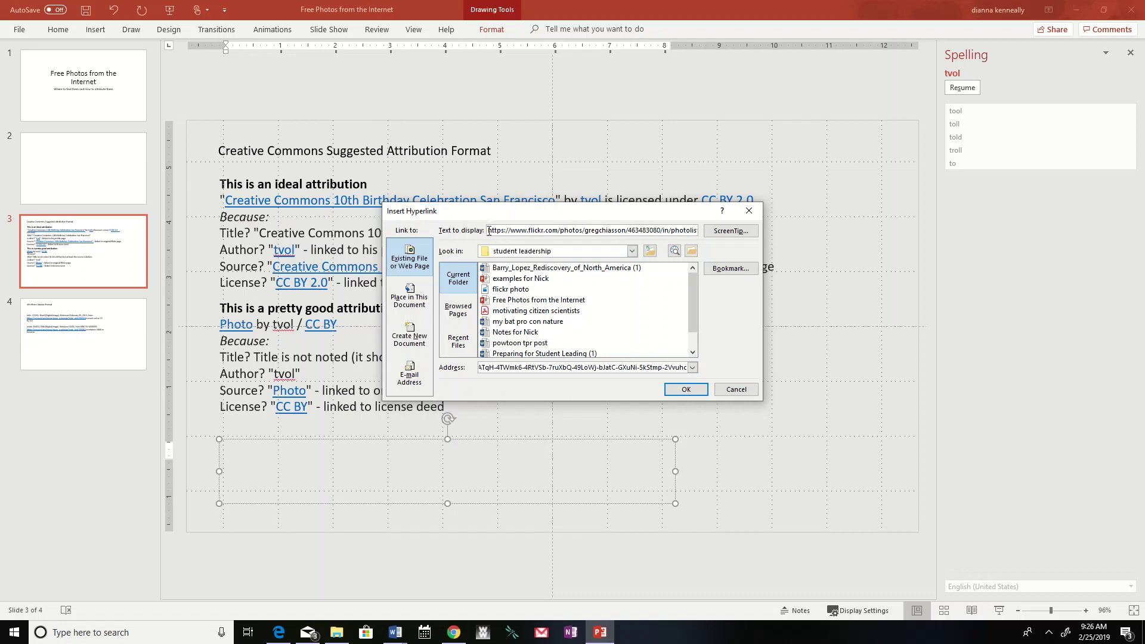
drag(490, 227, 718, 229)
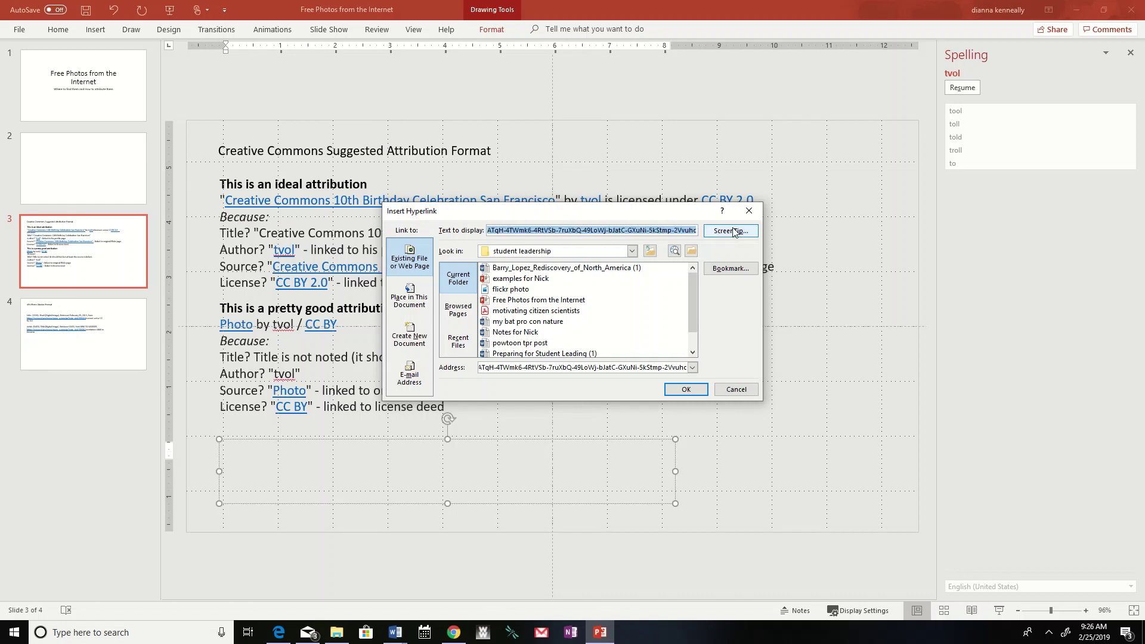
key(BackSpace)
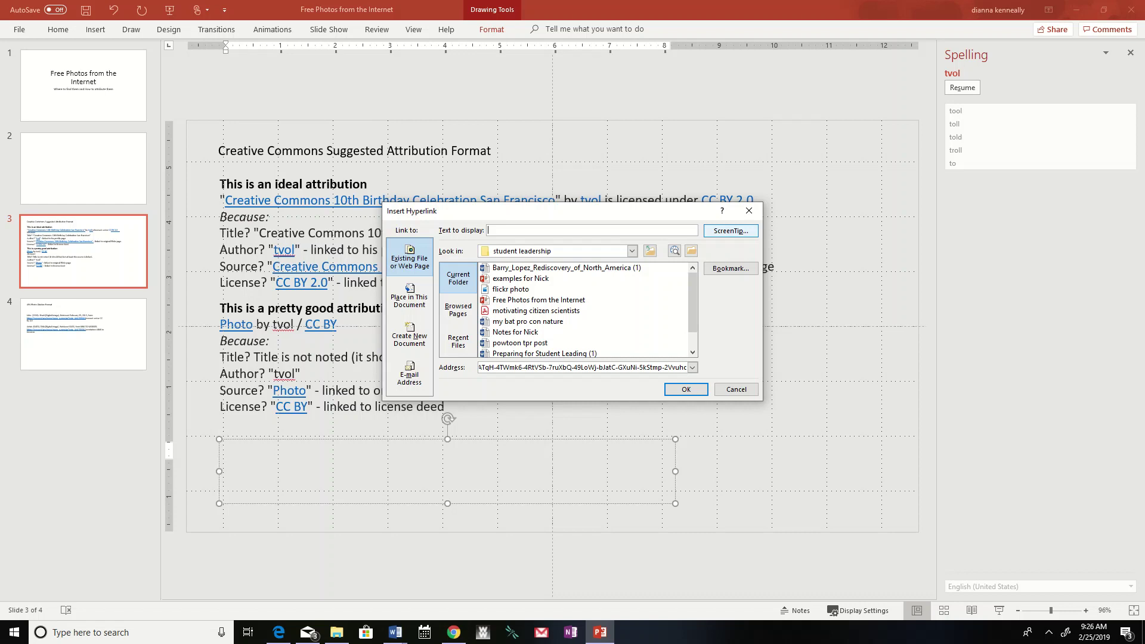
text("sharks)
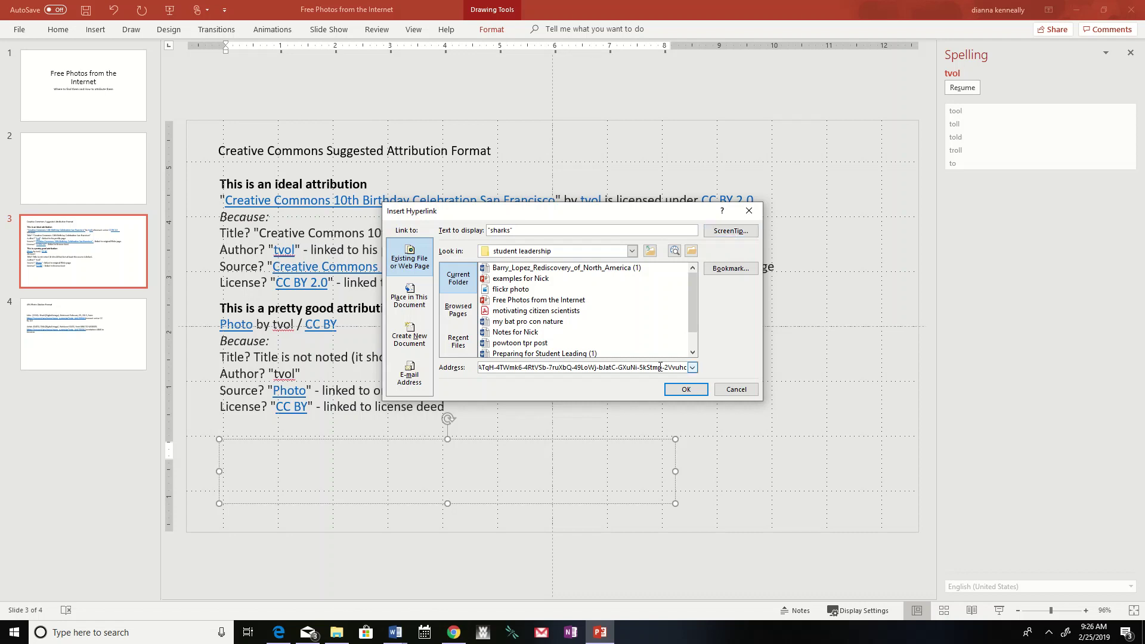
click(685, 389)
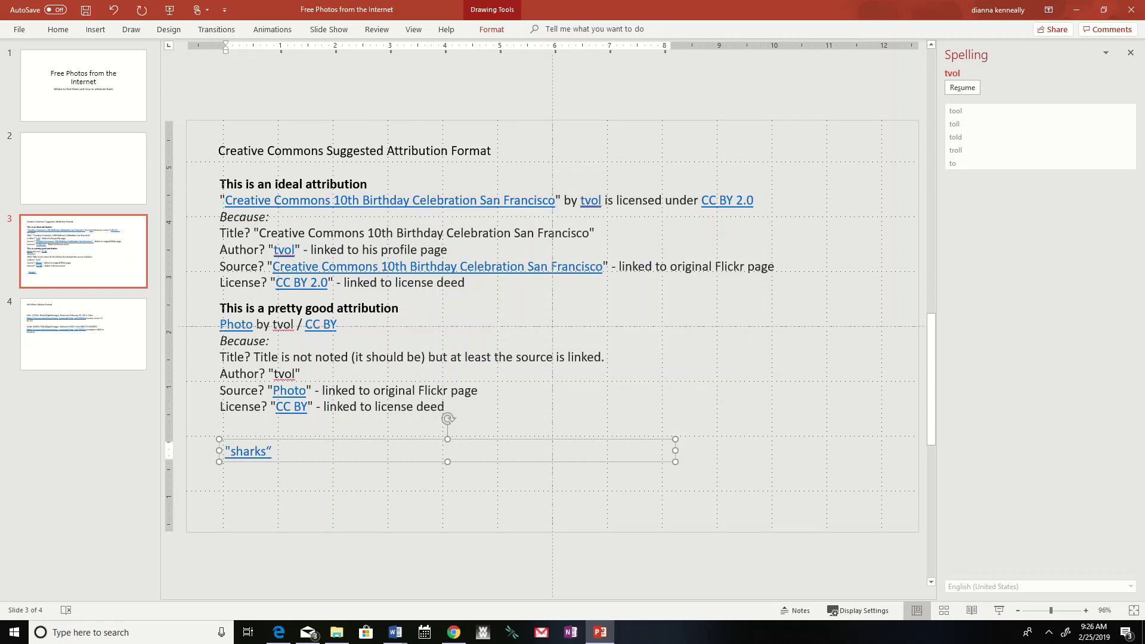
Continue the attribution after the linked title with "by" and the photographer's full name, as given on the Flickr photo page in Edge.
text(by)
click(454, 634)
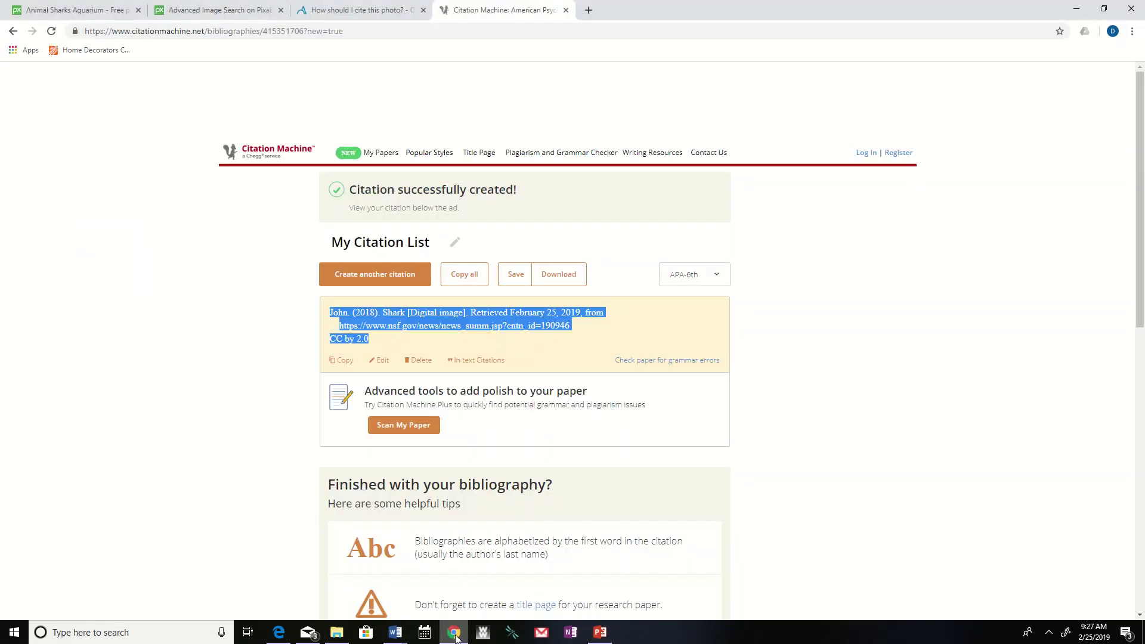
click(278, 632)
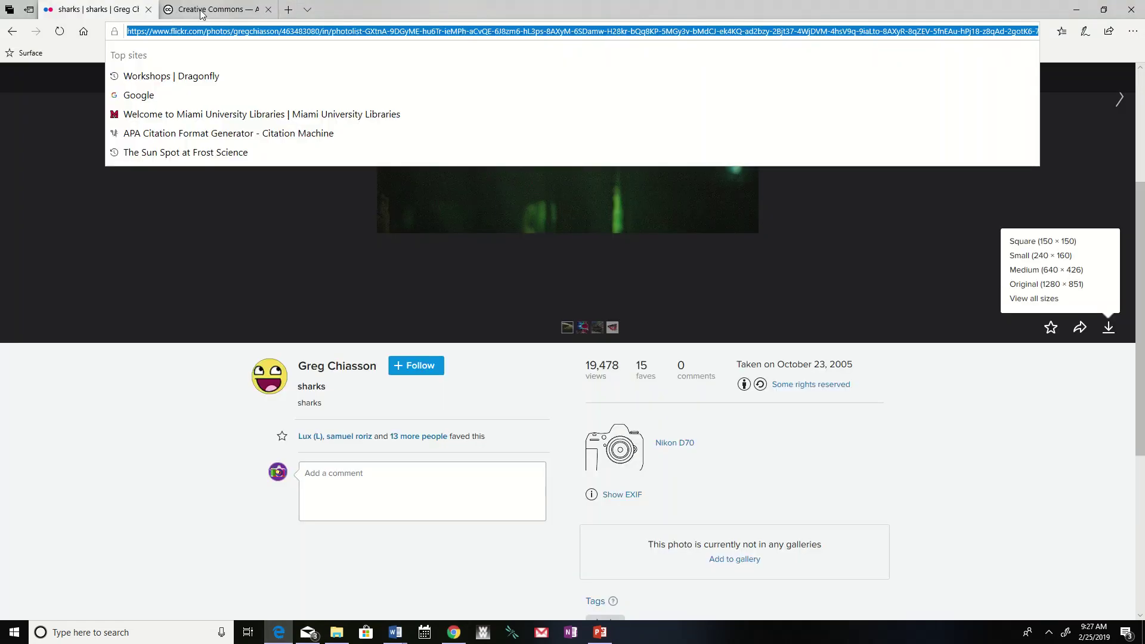
mouse_move(201, 14)
click(301, 370)
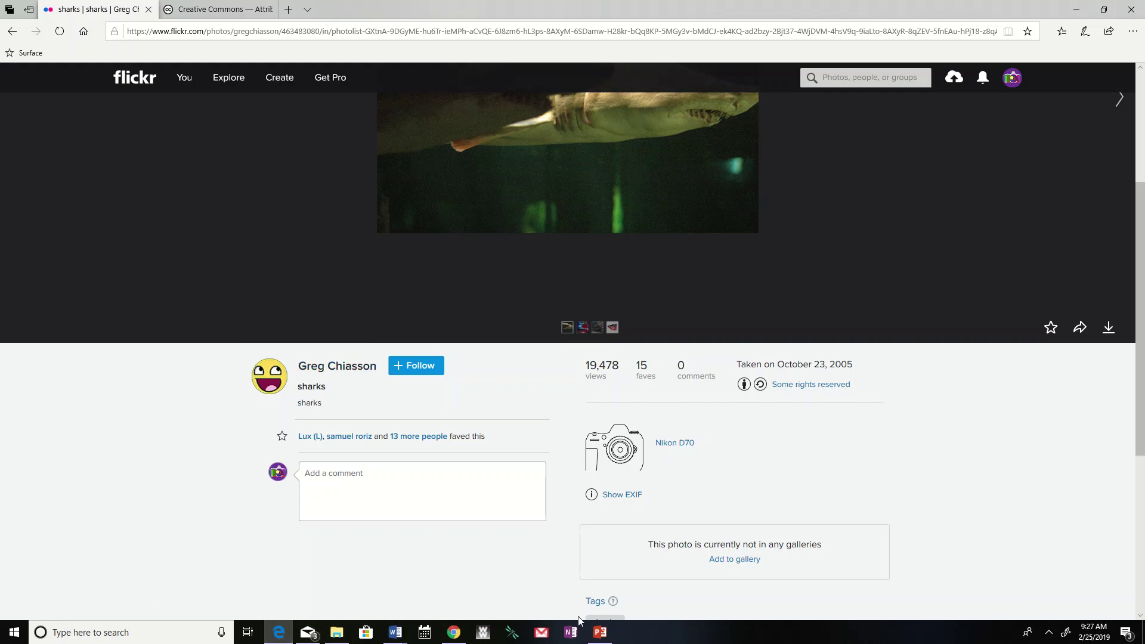
click(599, 632)
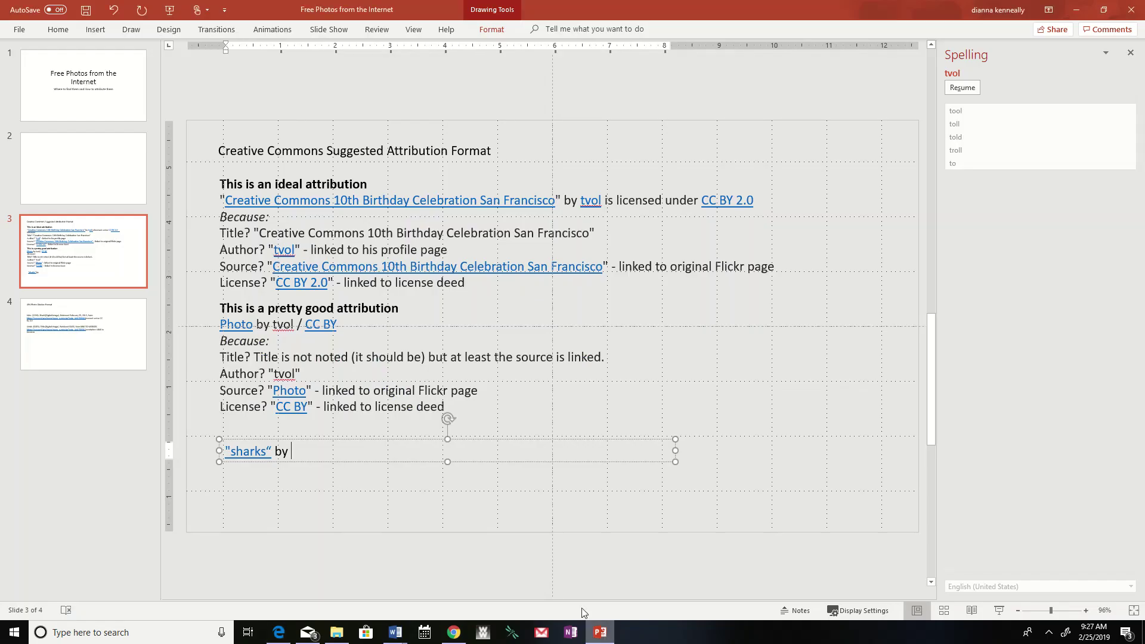
text(Greg Ci)
key(BackSpace)
text(hiass)
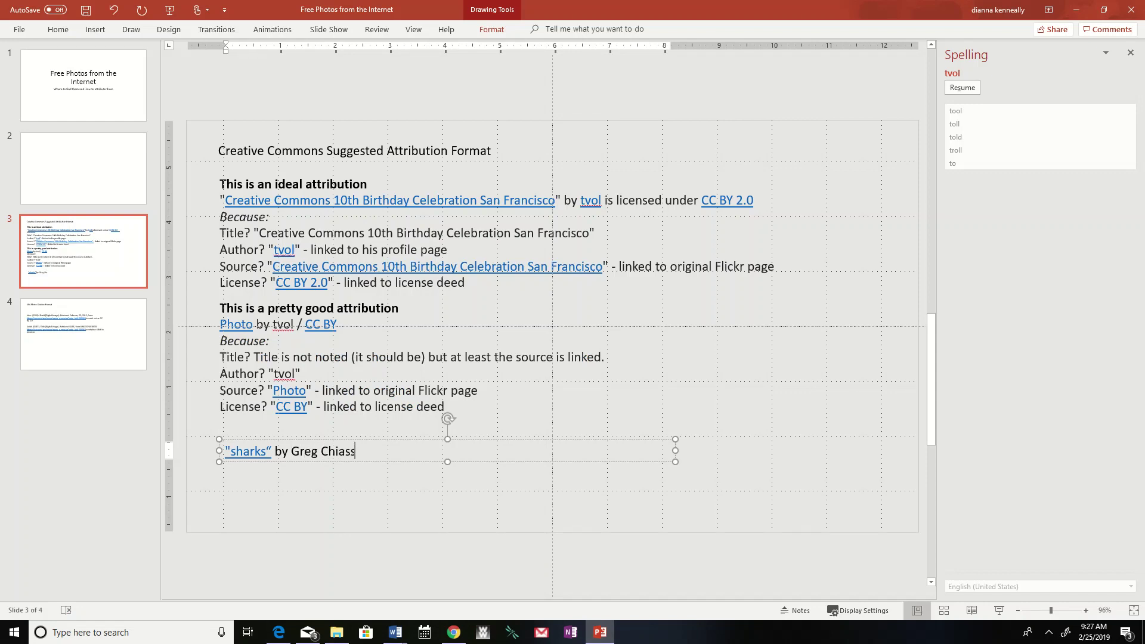
text(on)
Check the Flickr photo page again, return to PowerPoint and add "is licensed under" after the photographer's name.
click(454, 633)
click(279, 633)
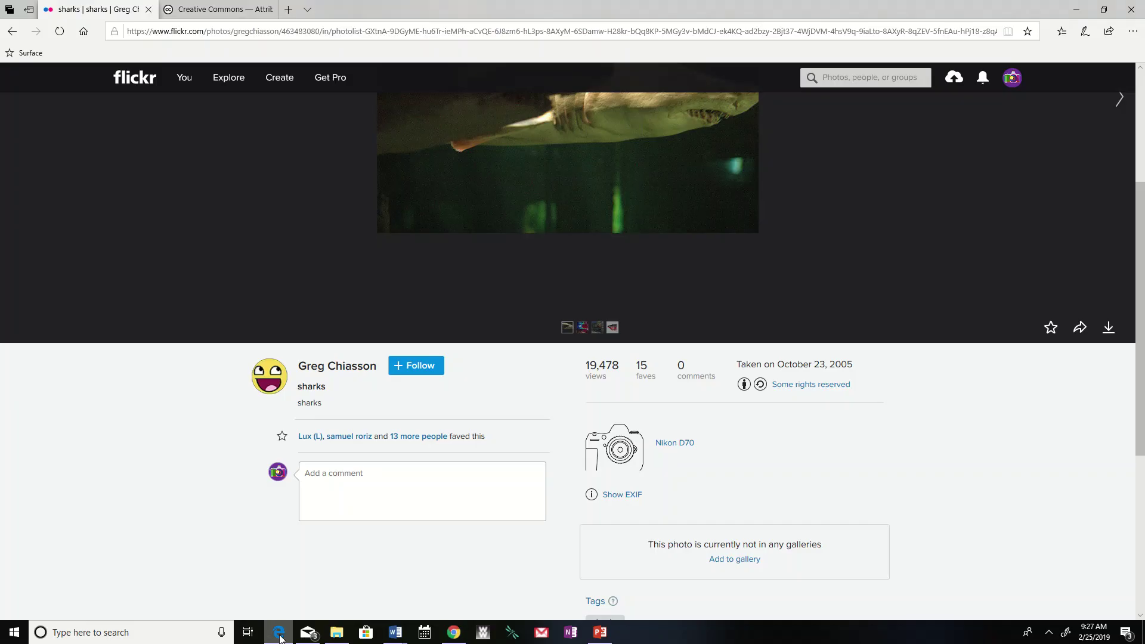
click(600, 632)
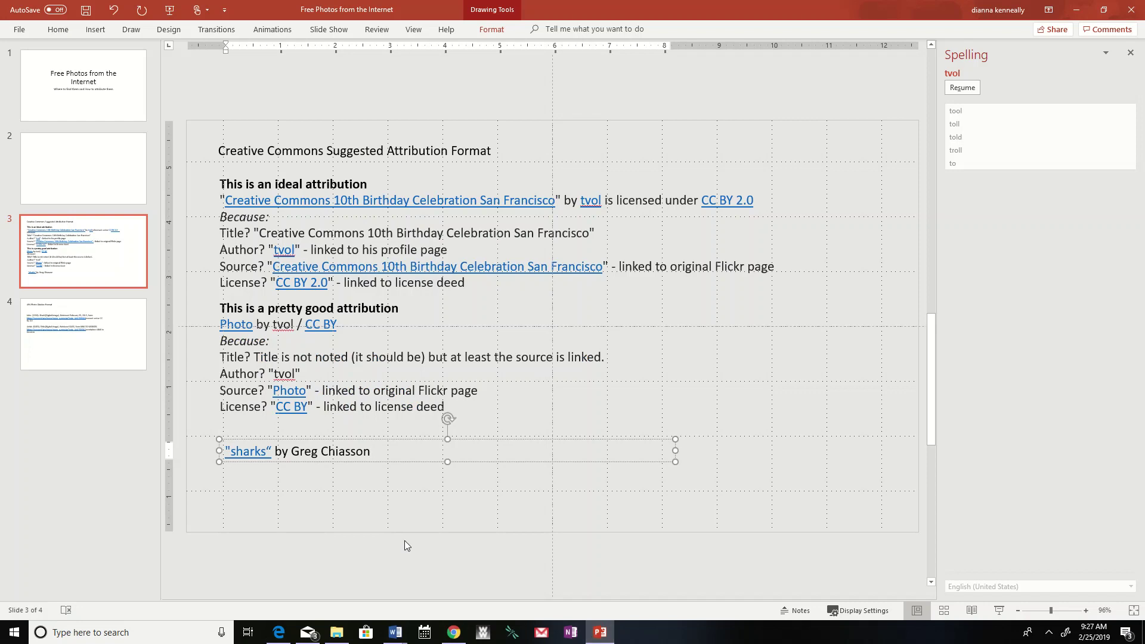
text(is liscensed under)
Switch to Edge and copy the web address of the Creative Commons Attribution-ShareAlike 2.0 license page.
click(279, 634)
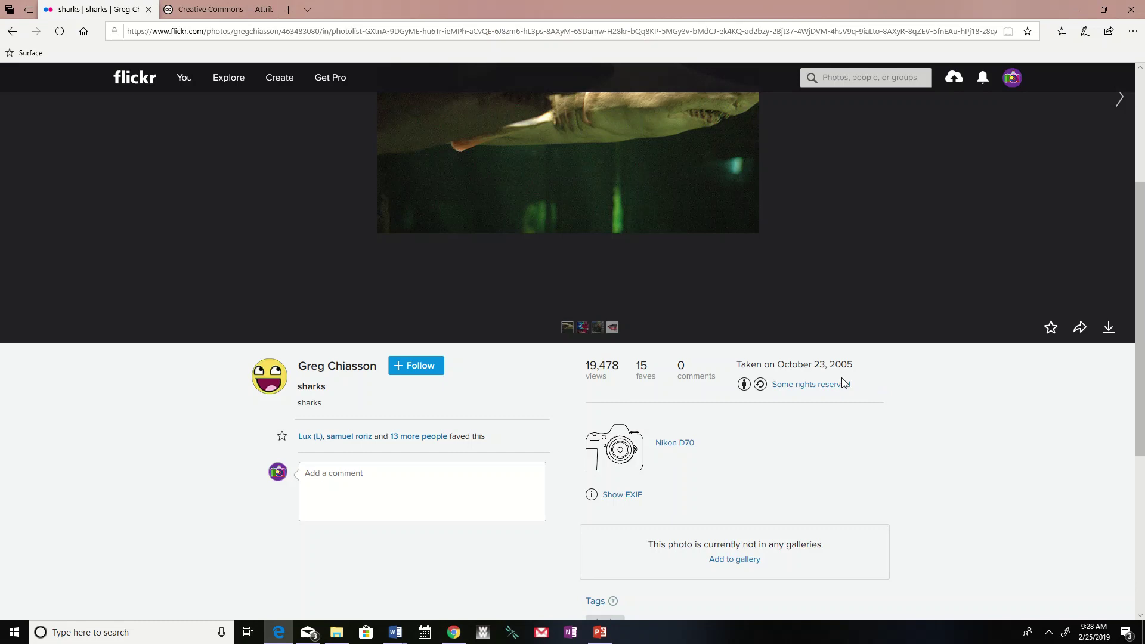
click(186, 11)
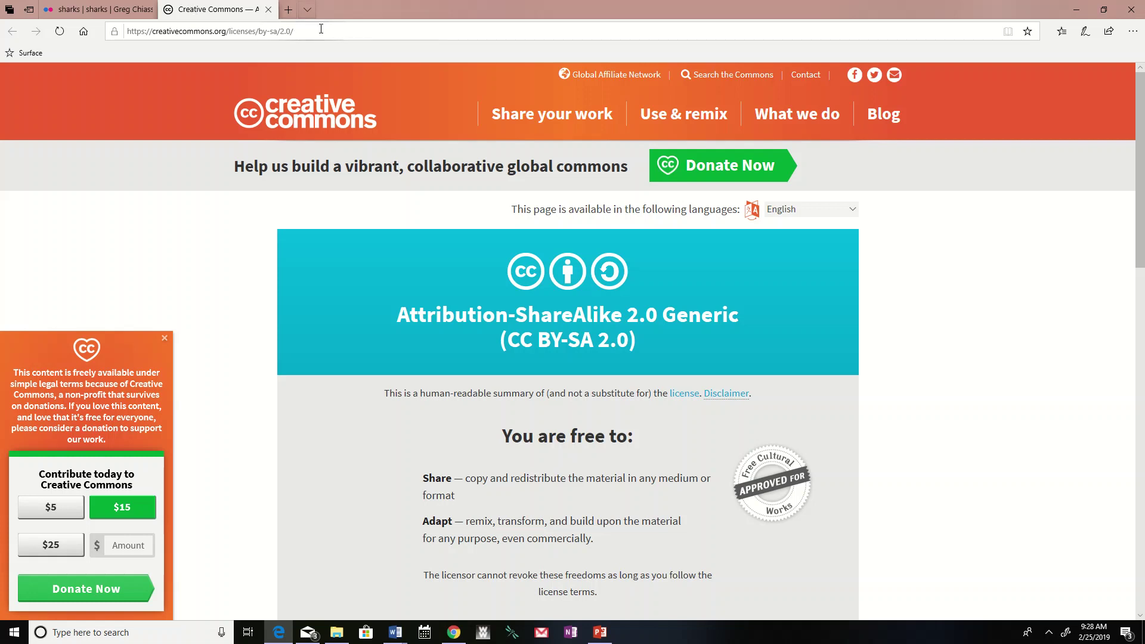
click(127, 32)
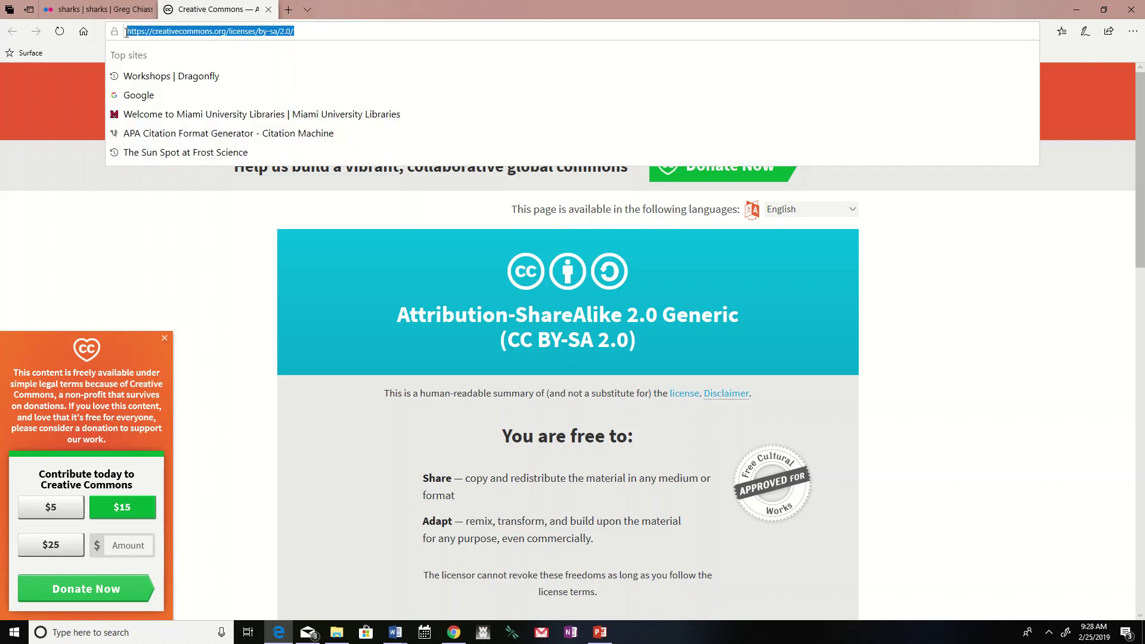
right_click(149, 34)
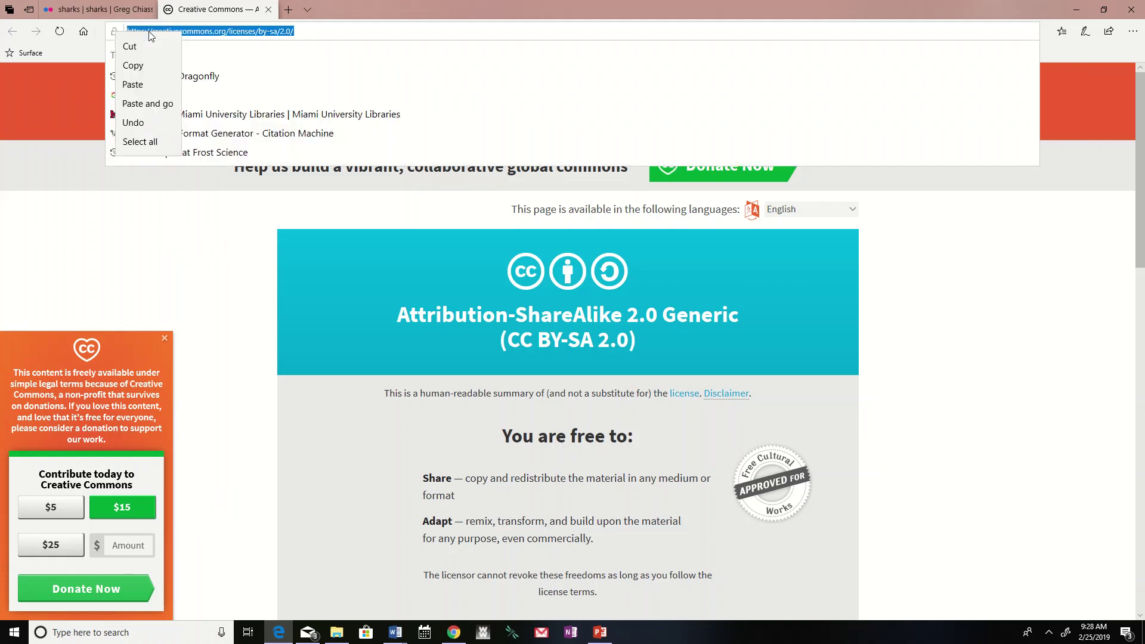
click(146, 66)
click(599, 632)
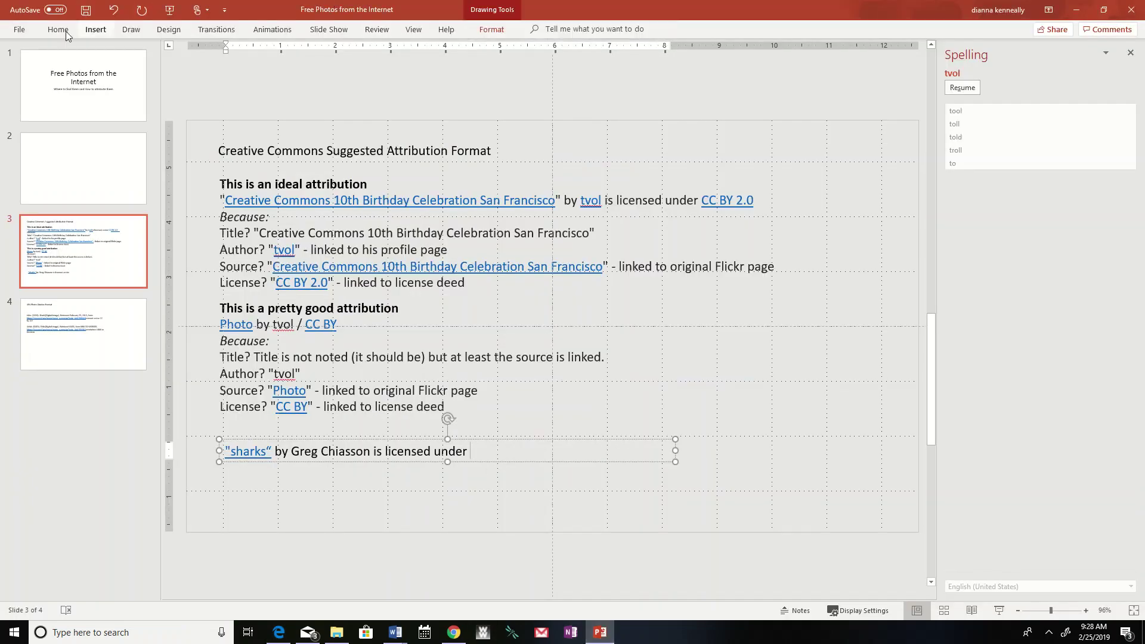
click(97, 30)
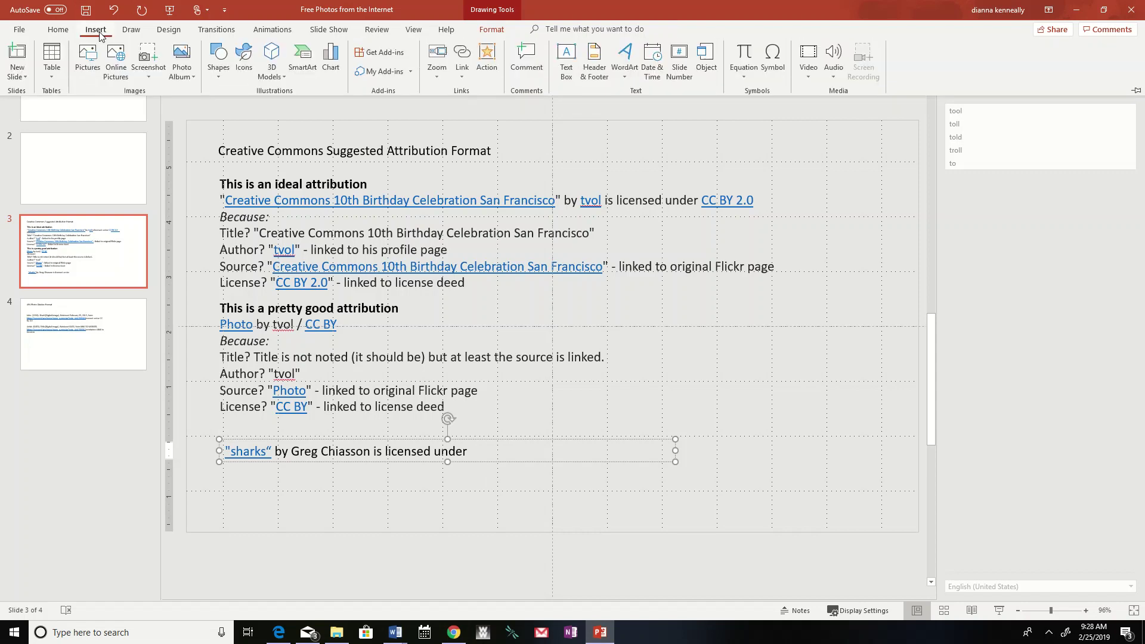
click(481, 62)
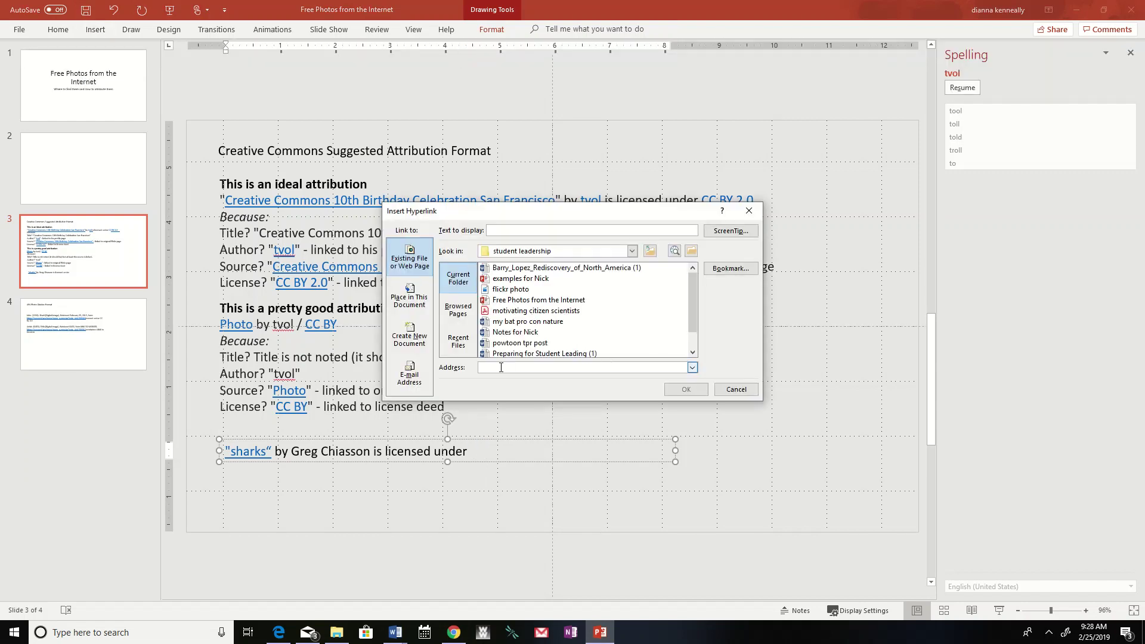
key(ctrl+v)
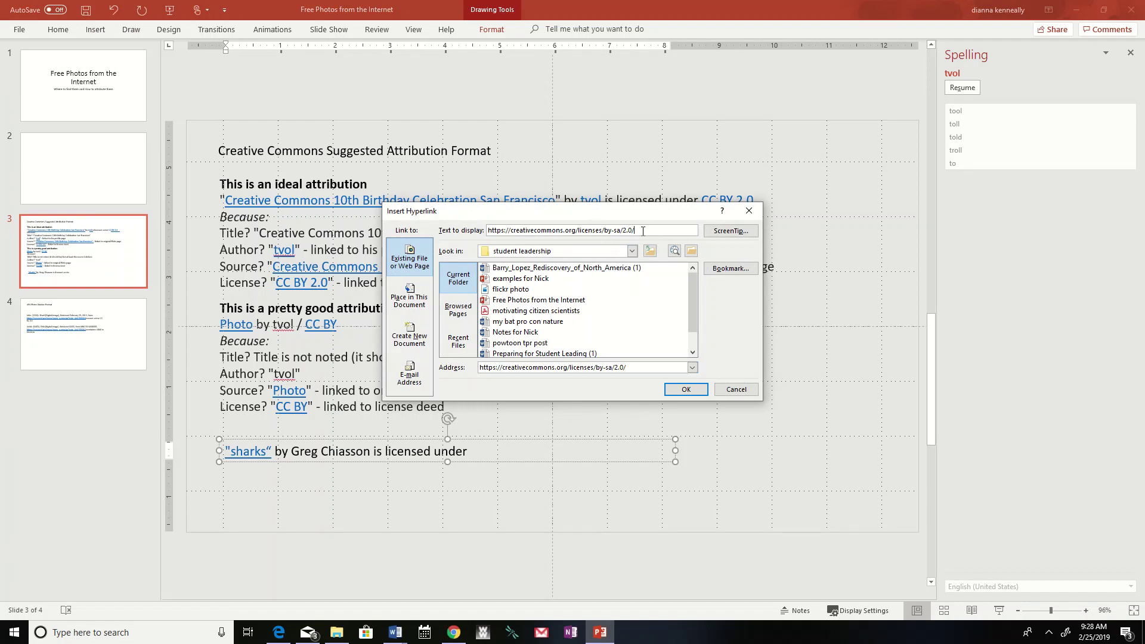
drag(638, 230, 462, 241)
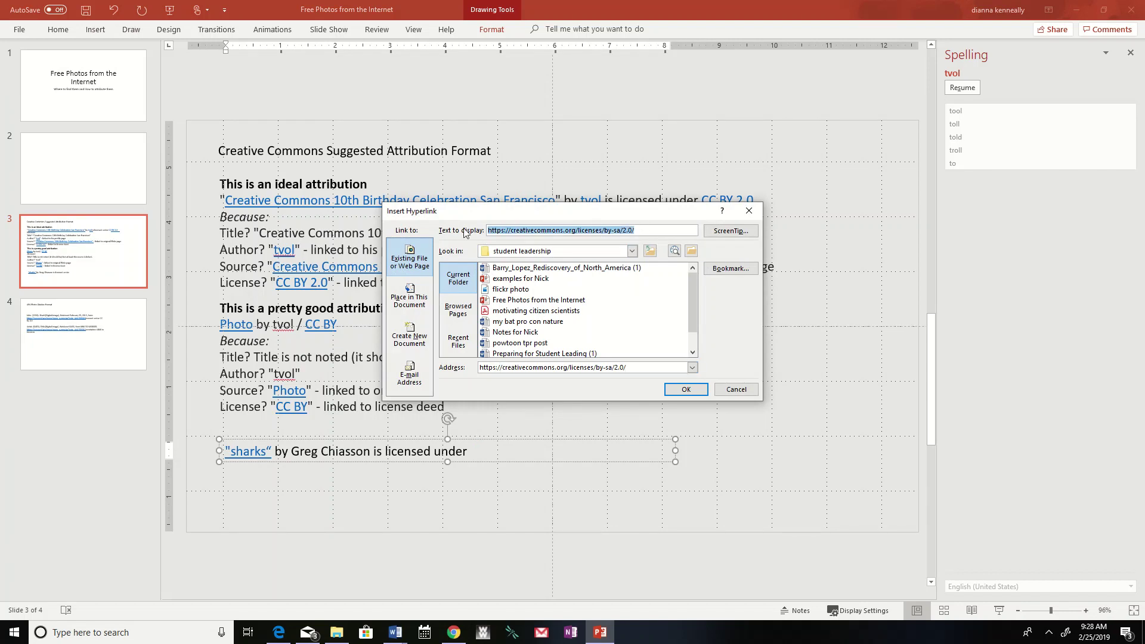
text(B)
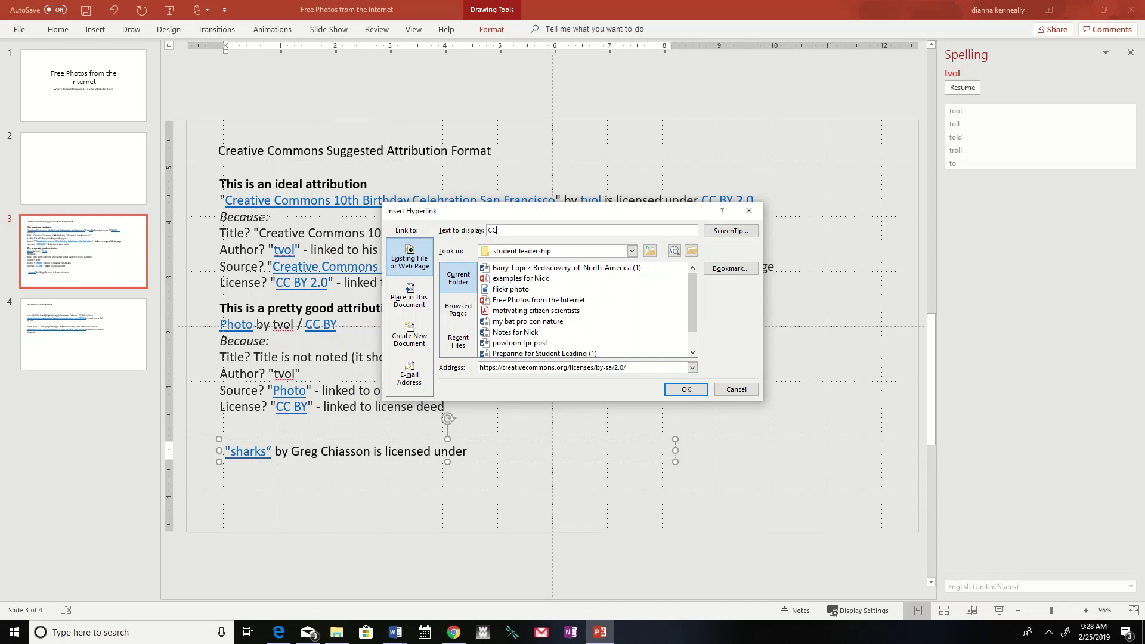
text(C by SA 2.0)
click(686, 389)
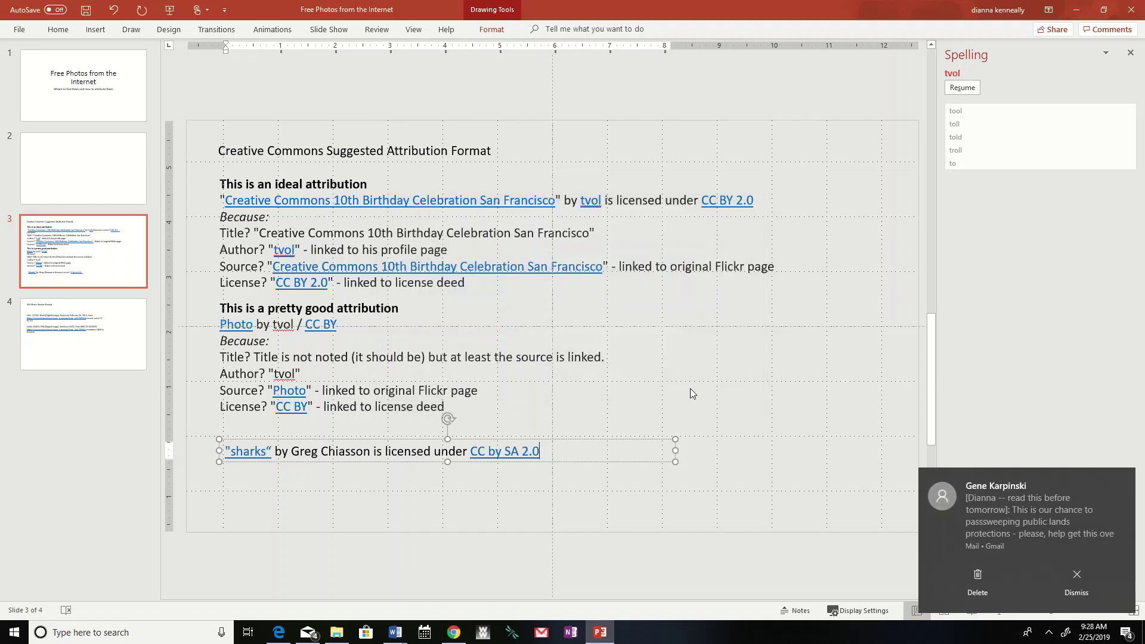